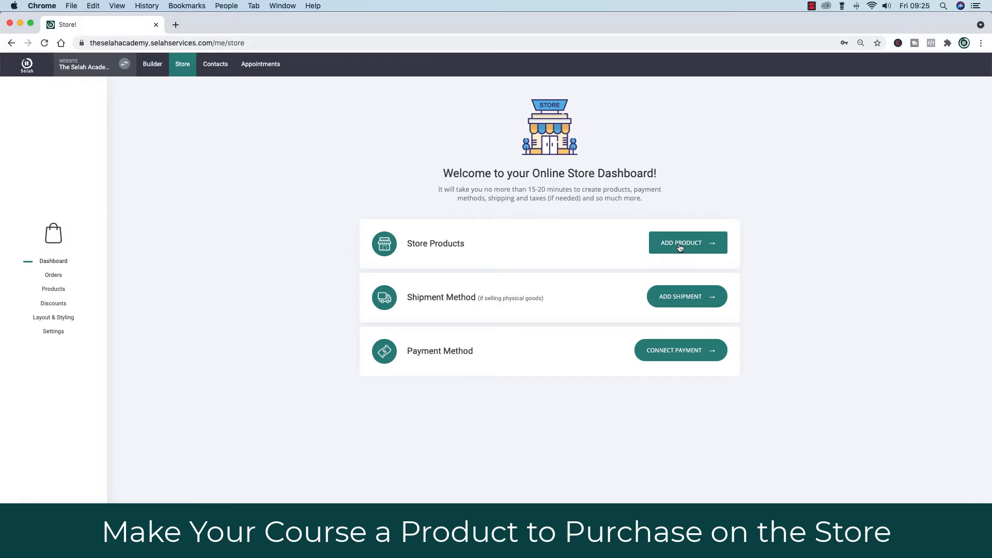
# - Open the store's product list and scroll through the existing products
pyautogui.click(680, 248)
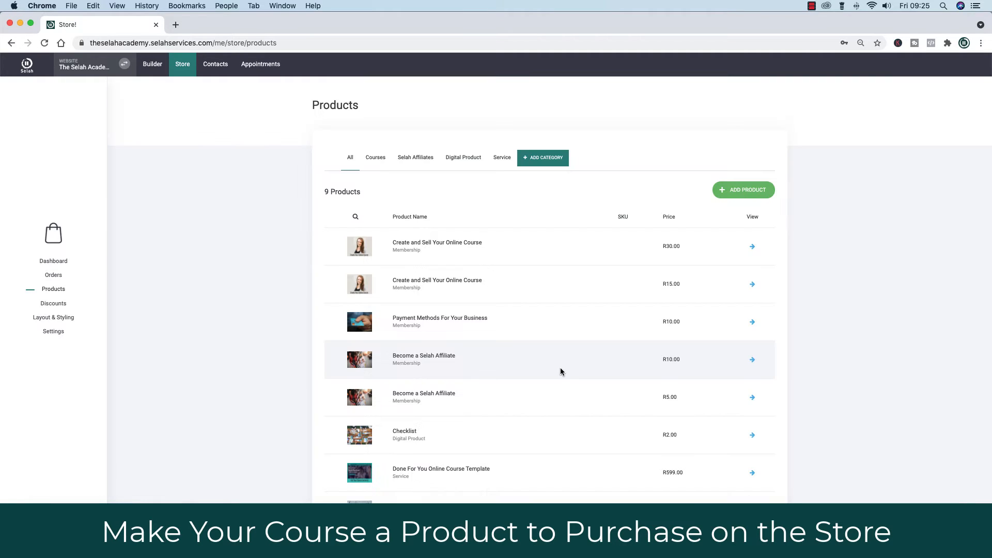
pyautogui.scroll(-2, 566, 368)
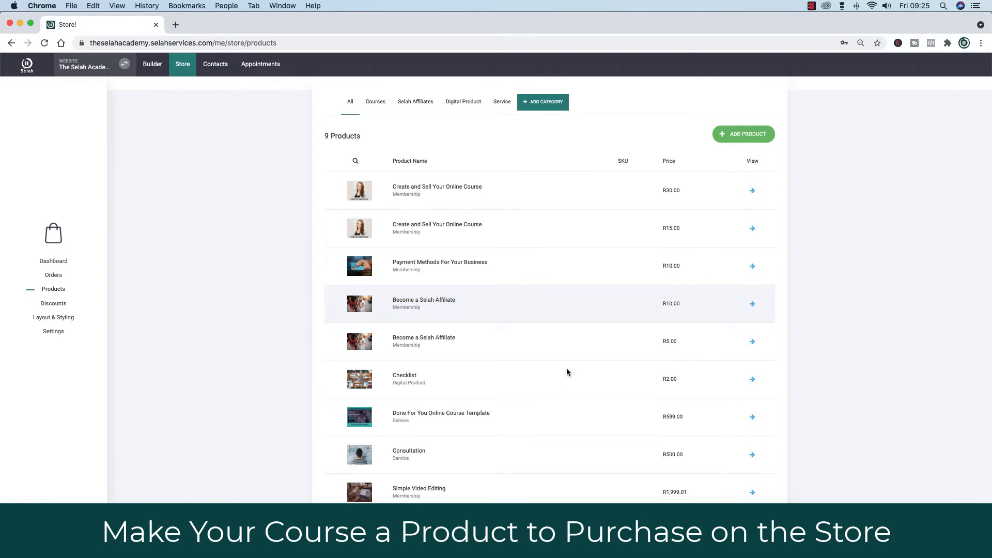
pyautogui.scroll(-1, 496, 395)
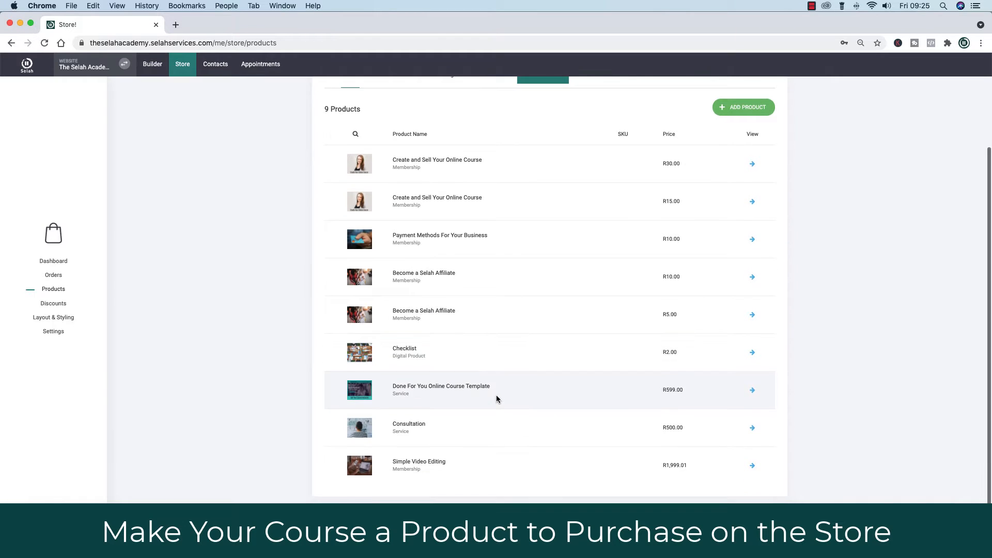
pyautogui.scroll(3, 670, 262)
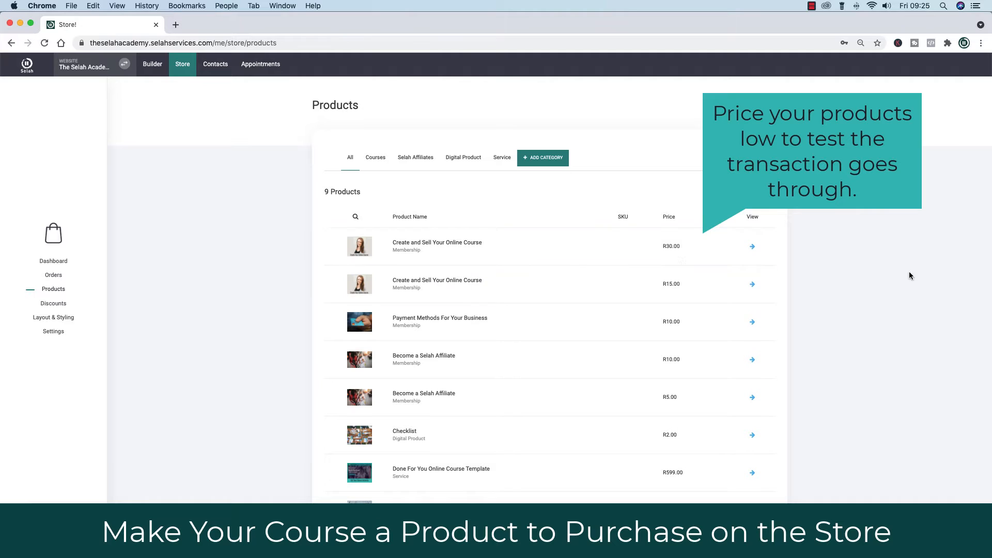
pyautogui.scroll(-1, 916, 273)
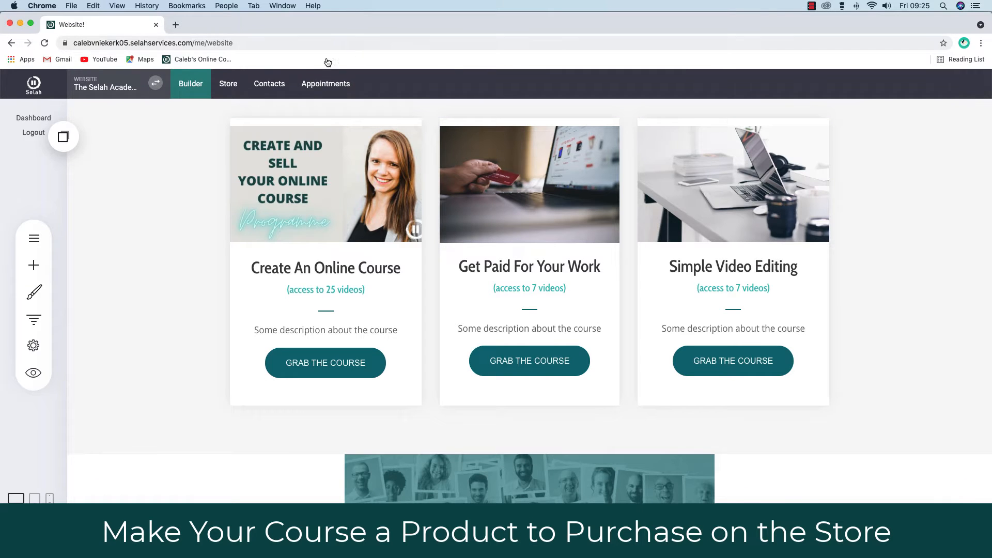
# - Go to the Store's Products list and open Marketing Course in the product editor
pyautogui.click(229, 85)
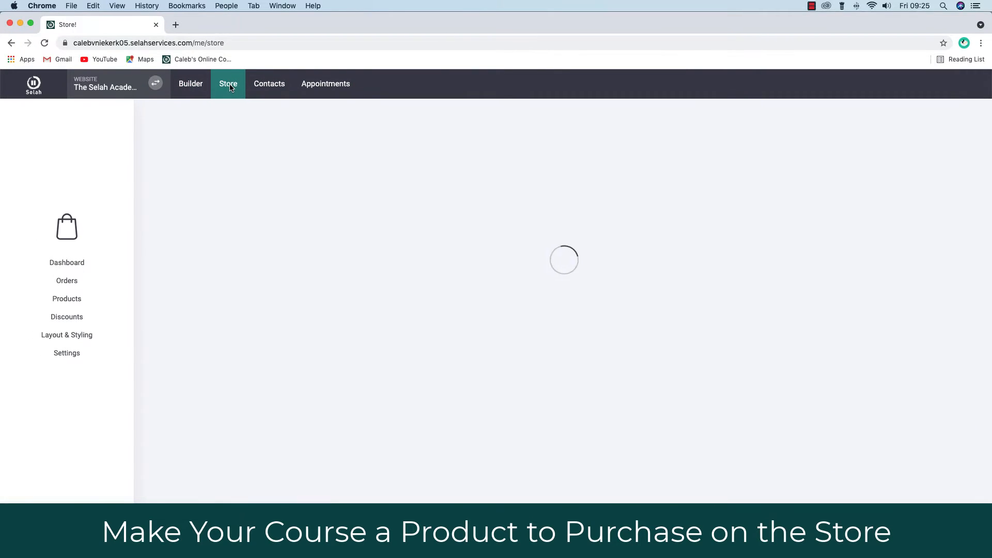
pyautogui.click(733, 312)
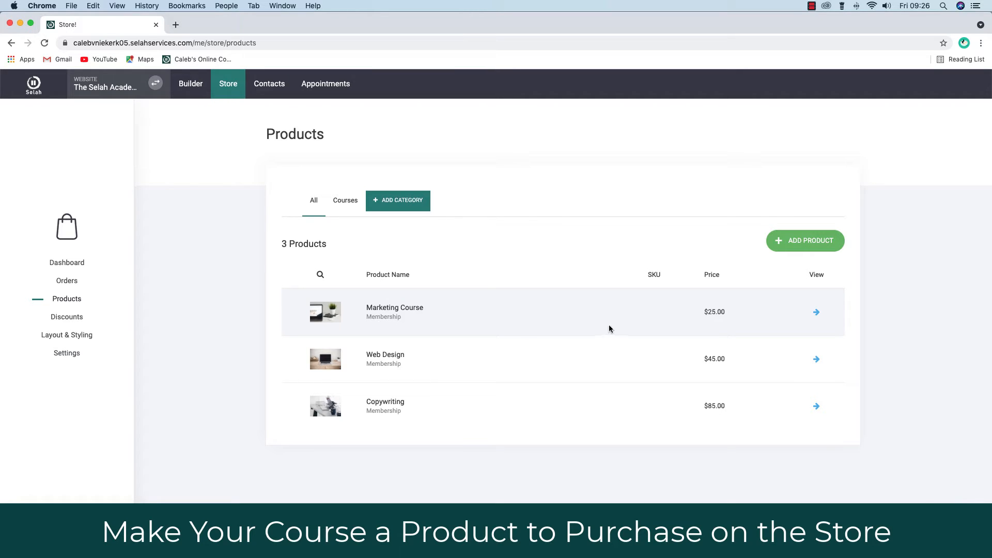
pyautogui.click(393, 310)
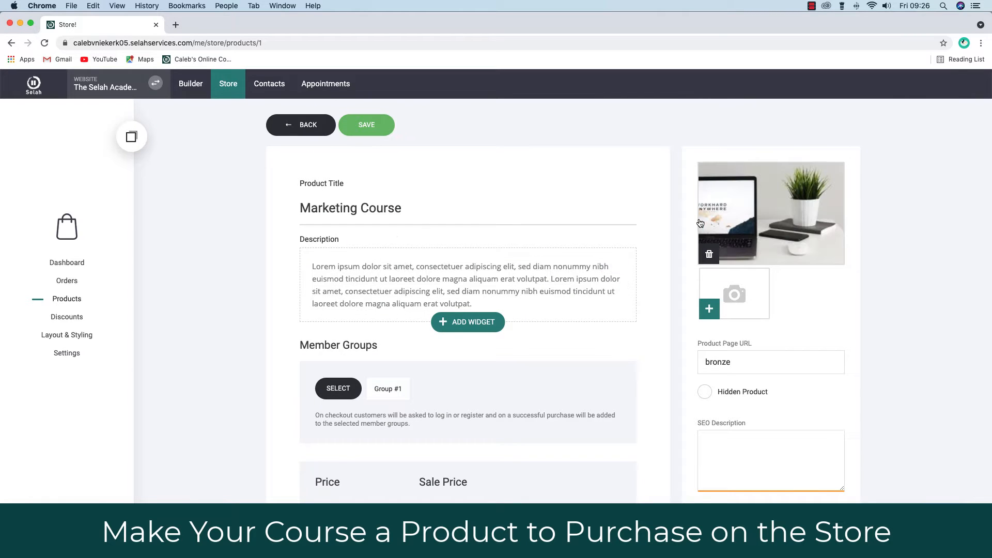
pyautogui.scroll(-5, 560, 444)
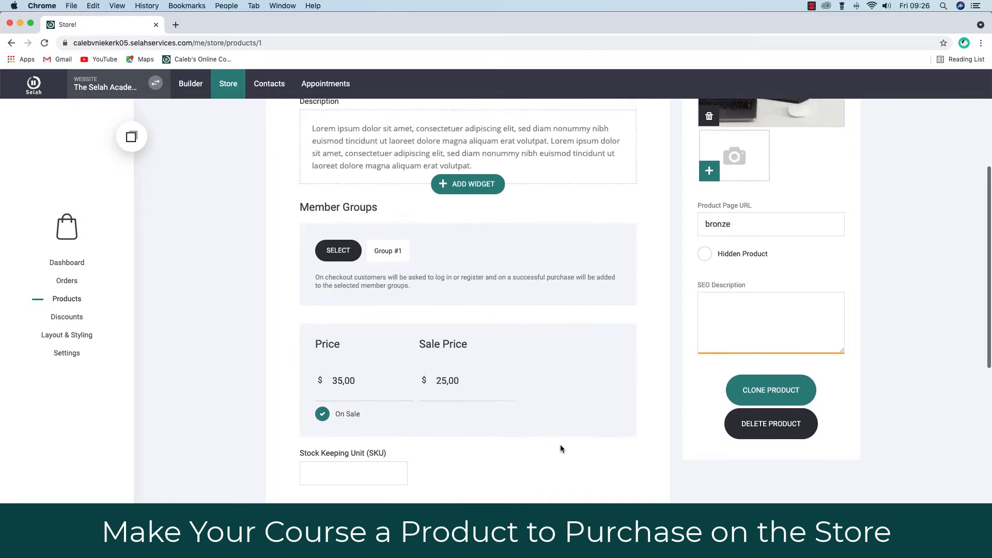
pyautogui.scroll(5, 560, 444)
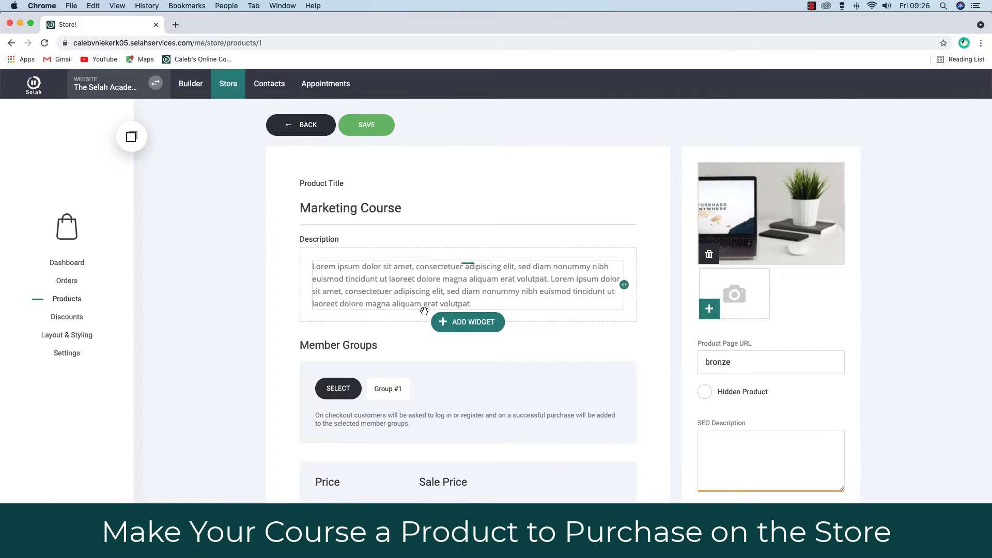
# - Retitle the product 'Create An Online Course' and review its options further down
pyautogui.tripleClick(309, 209)
pyautogui.write('Create An Online Course')
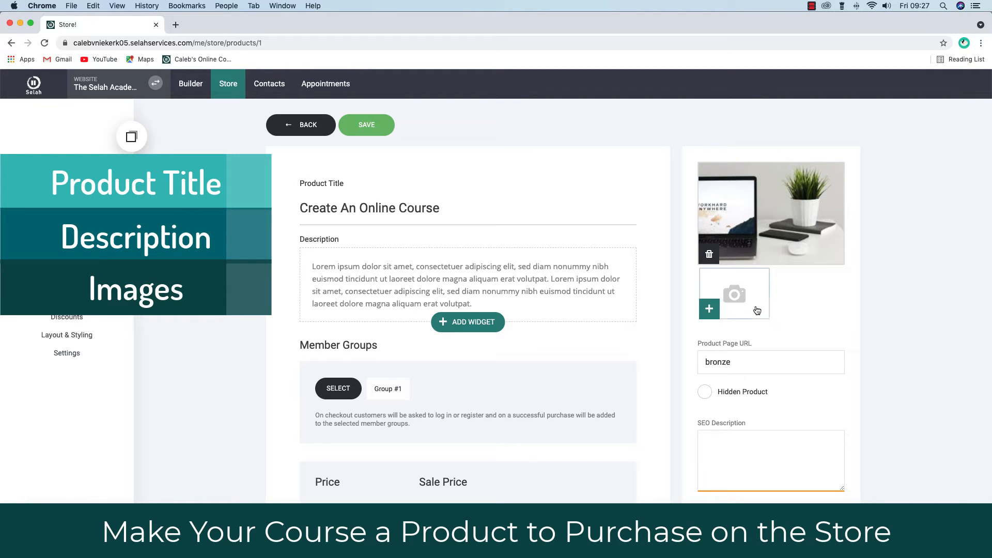
pyautogui.scroll(-5, 598, 371)
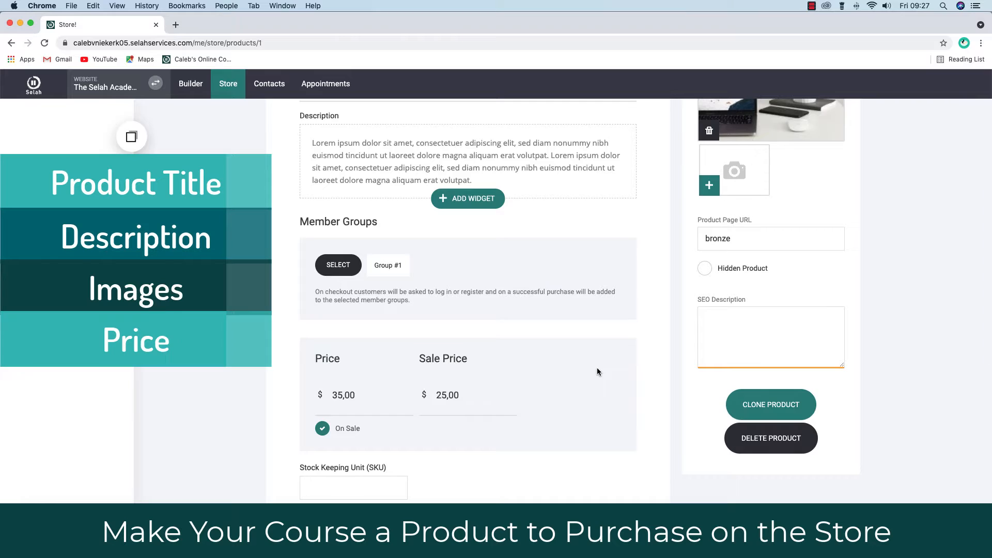
pyautogui.scroll(-7, 598, 370)
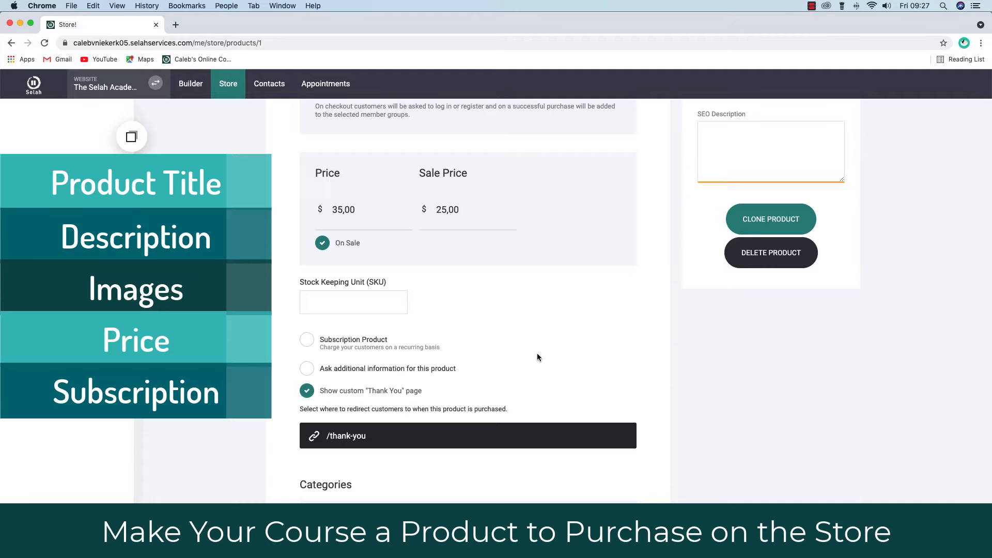
pyautogui.scroll(12, 537, 356)
# - Replace the Lorem ipsum description with 'This is a description of the online course your customers are about to purchase'
pyautogui.click(312, 265)
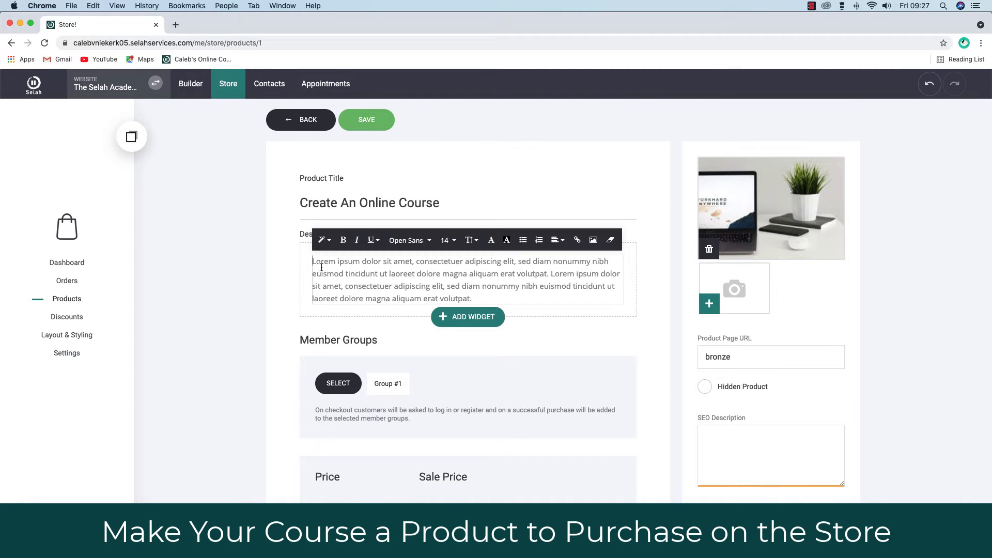
pyautogui.moveTo(313, 264); pyautogui.dragTo(478, 294)
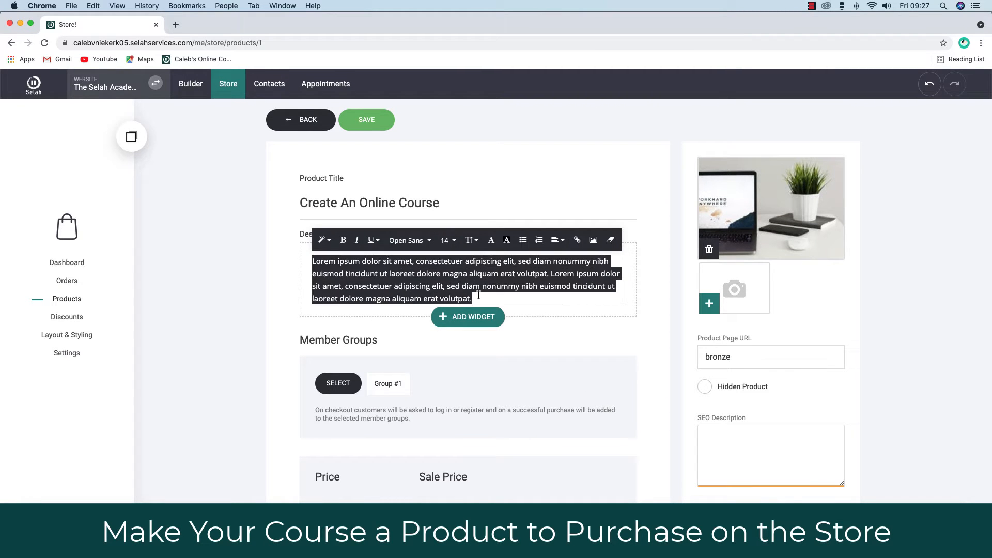
pyautogui.write('This is a description')
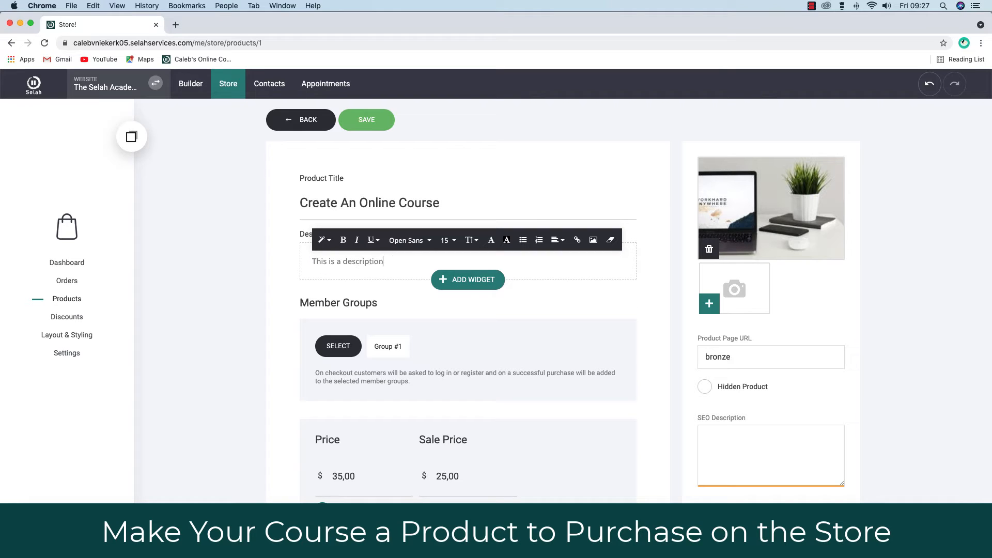
pyautogui.write(' of the online course your customers are about to purchase')
pyautogui.click(570, 293)
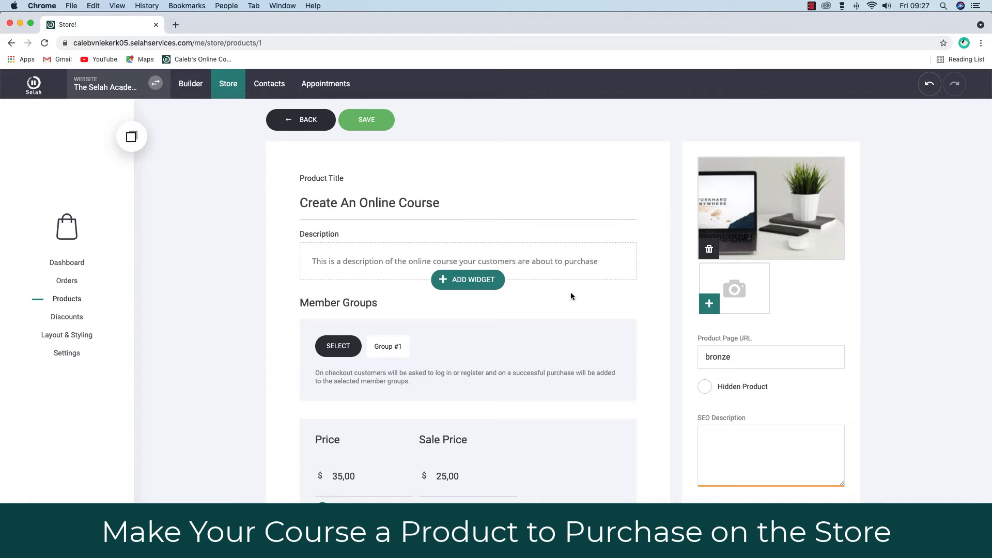
pyautogui.scroll(-3, 382, 363)
pyautogui.scroll(1, 372, 351)
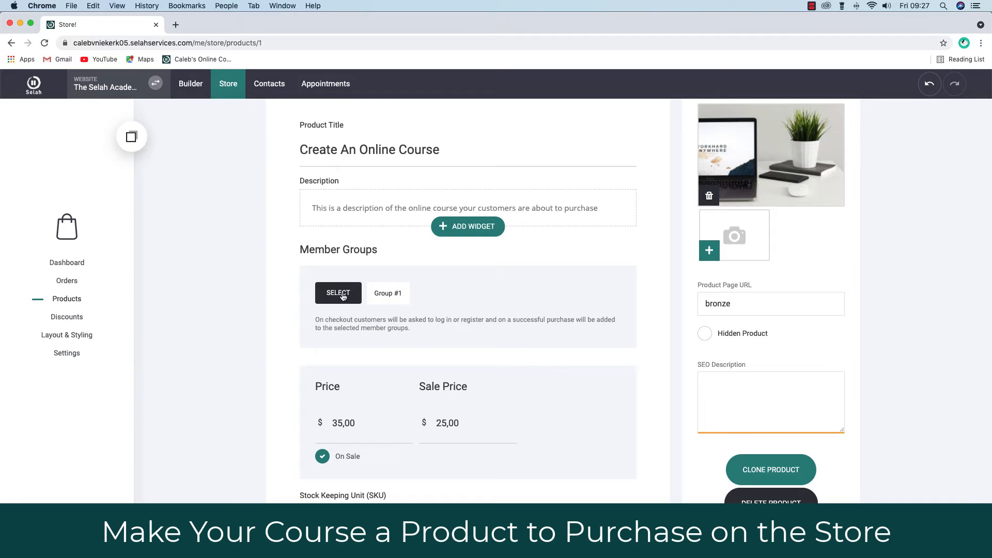
pyautogui.scroll(1, 342, 295)
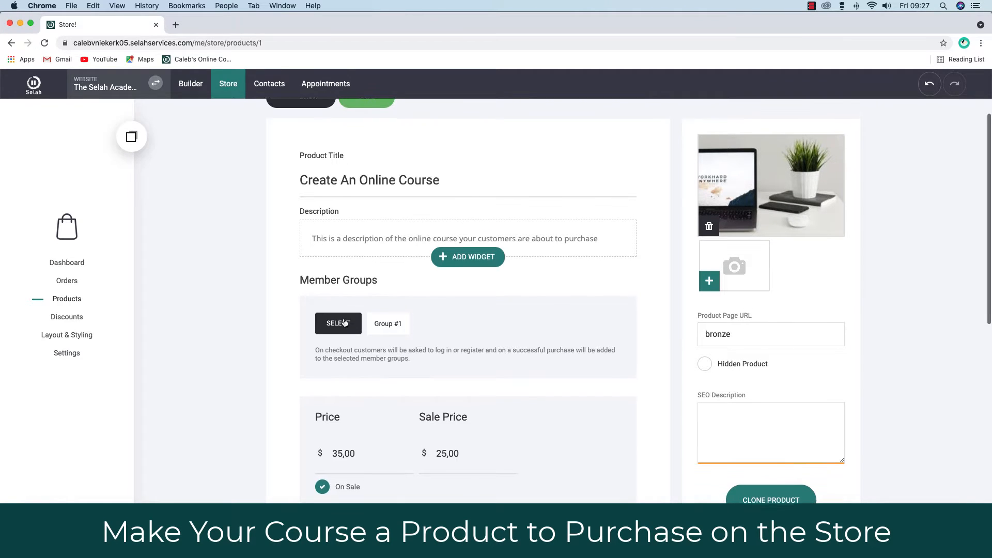
# - Add the Create An Online Course member group alongside Group #1
pyautogui.click(336, 327)
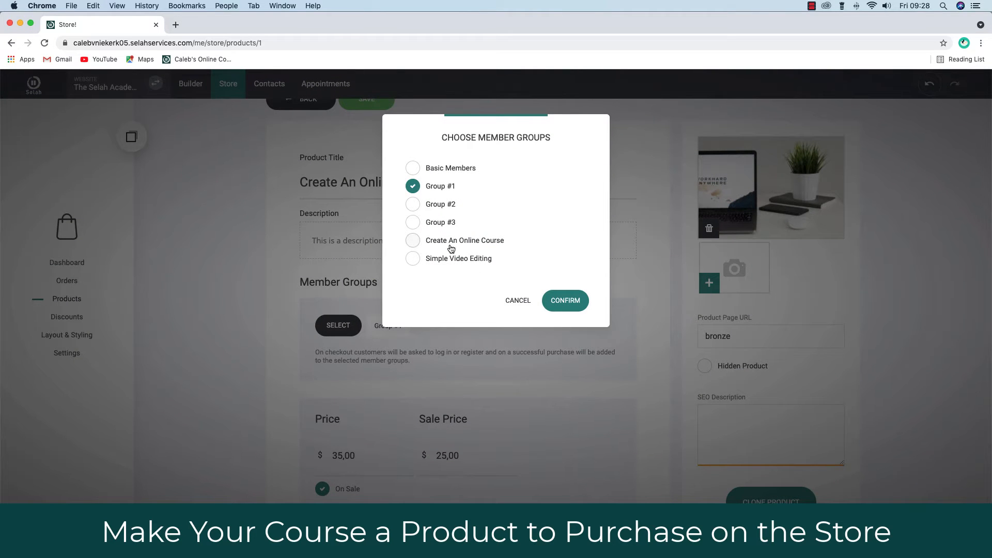
pyautogui.click(413, 240)
pyautogui.click(565, 301)
pyautogui.scroll(-5, 537, 403)
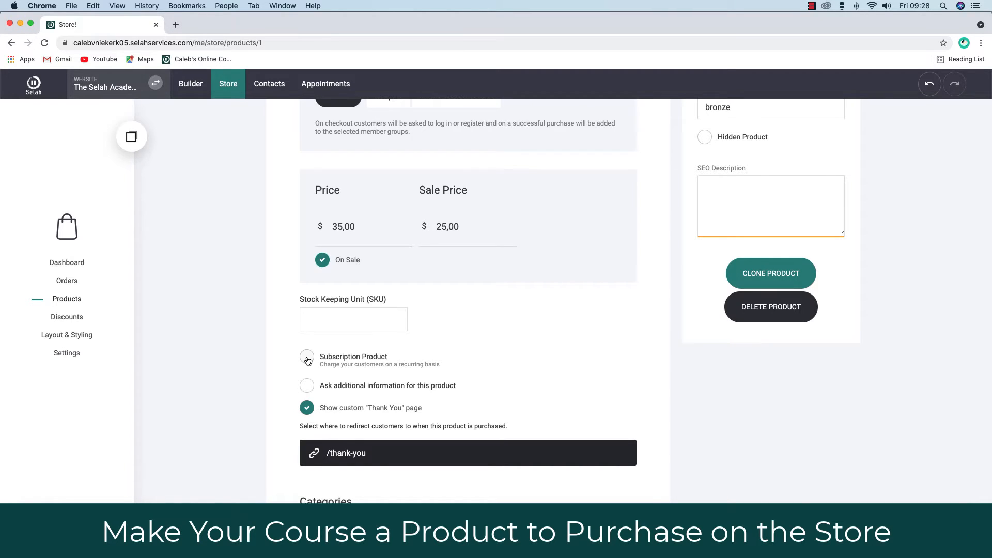
pyautogui.click(307, 359)
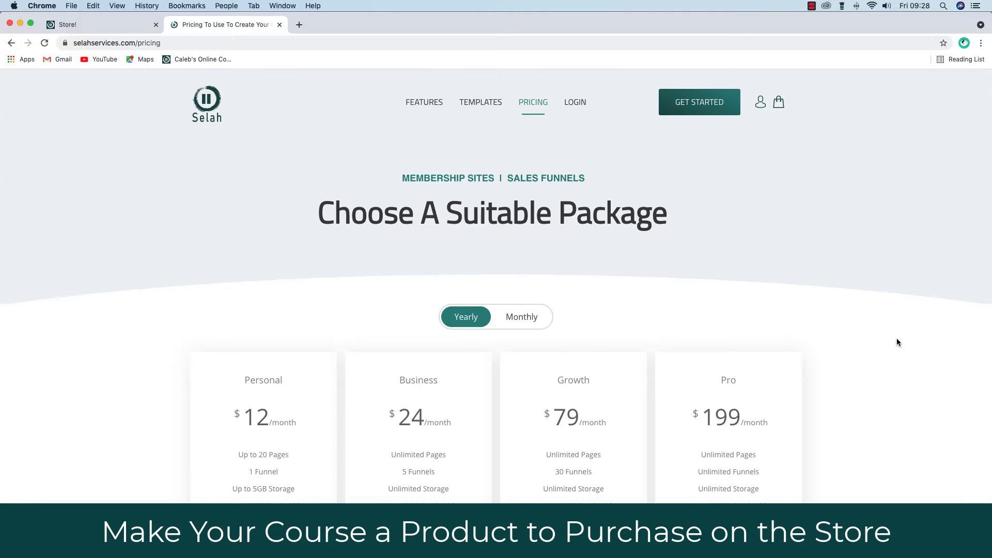
# - Check the store-product limits on Selah's pricing plans, then return to the product editor
pyautogui.scroll(-5, 896, 339)
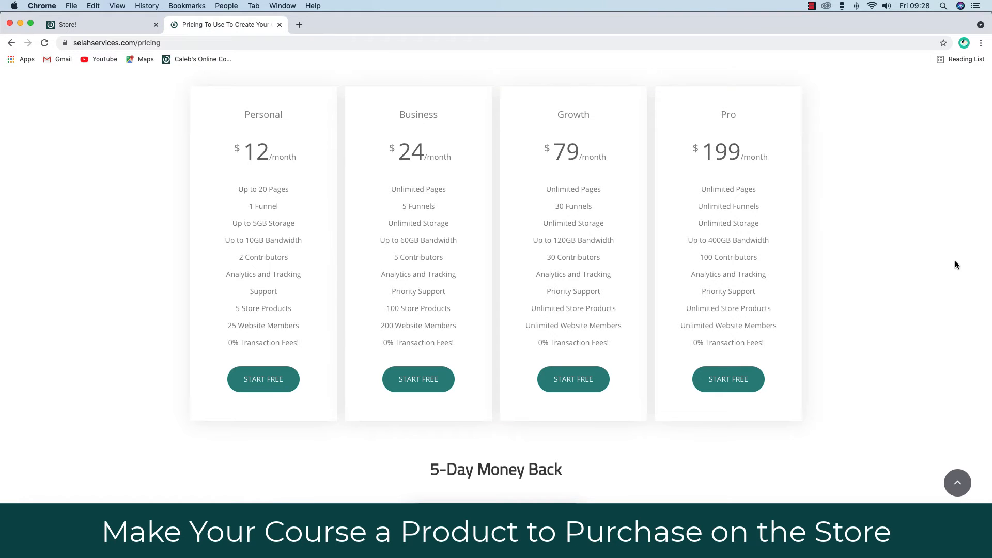
pyautogui.scroll(5, 955, 265)
pyautogui.click(104, 25)
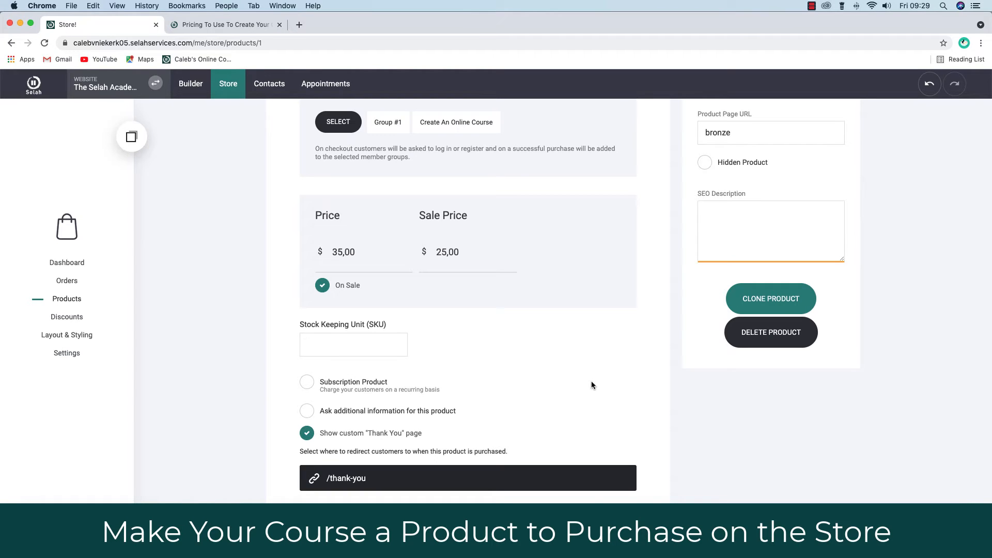
# - Change the product page URL from bronze to create-an-online-course-programme
pyautogui.scroll(5, 591, 385)
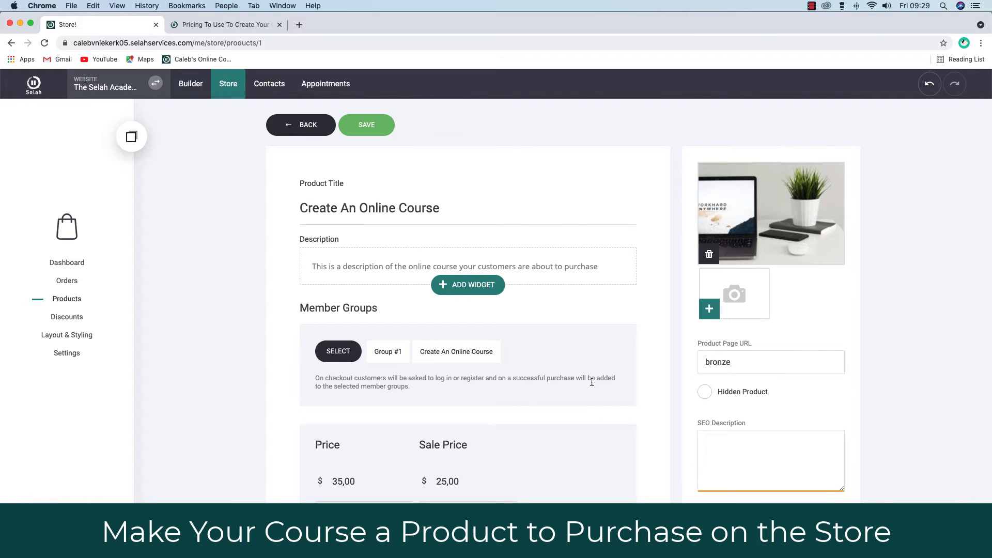
pyautogui.moveTo(731, 361); pyautogui.dragTo(698, 361)
pyautogui.write('create- an onlin')
pyautogui.write('programme')
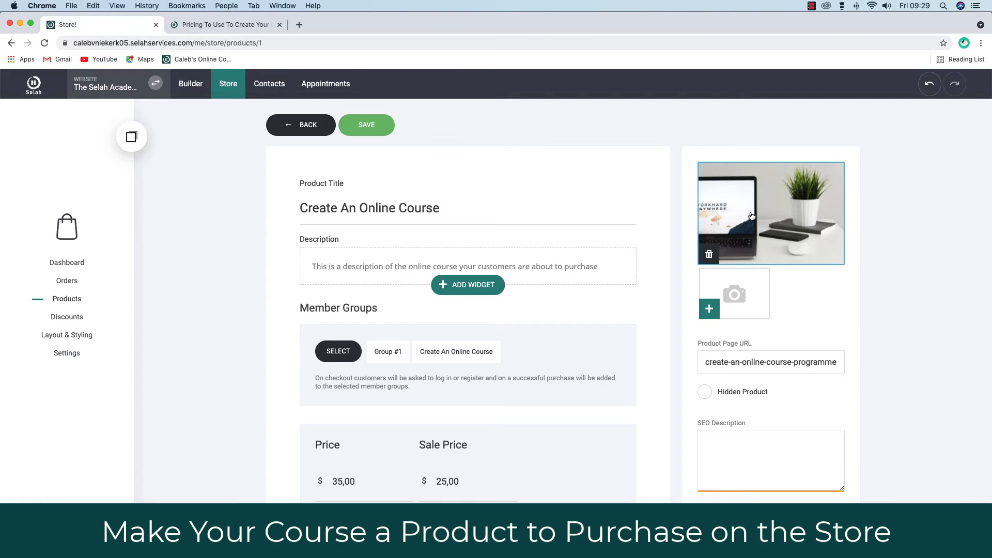
# - Add the Create and Sell Your Online Course cover image and remove the laptop photo
pyautogui.click(709, 308)
pyautogui.click(737, 451)
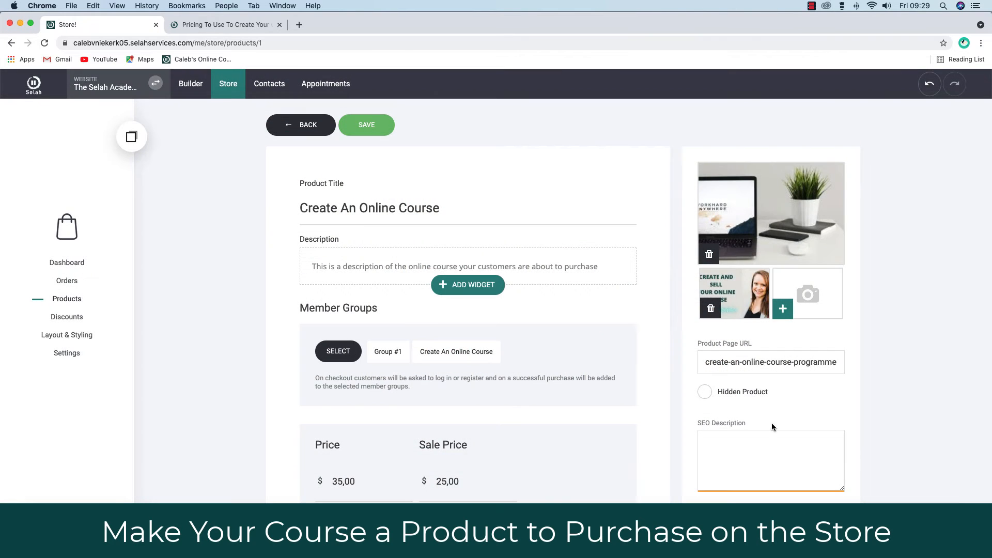
pyautogui.click(709, 253)
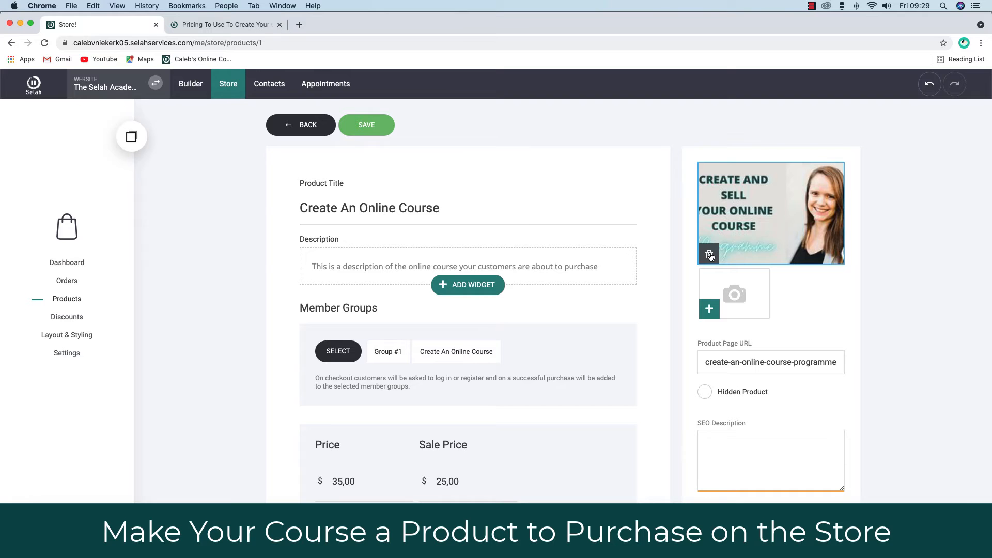
# - Swap the course cover for a portrait image uploaded from the desktop through File Manager
pyautogui.click(709, 254)
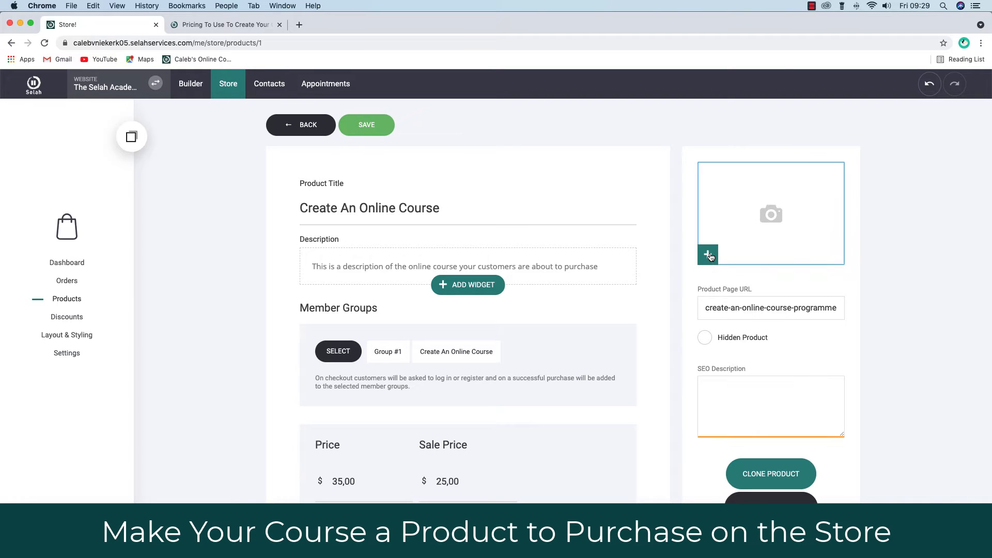
pyautogui.click(767, 221)
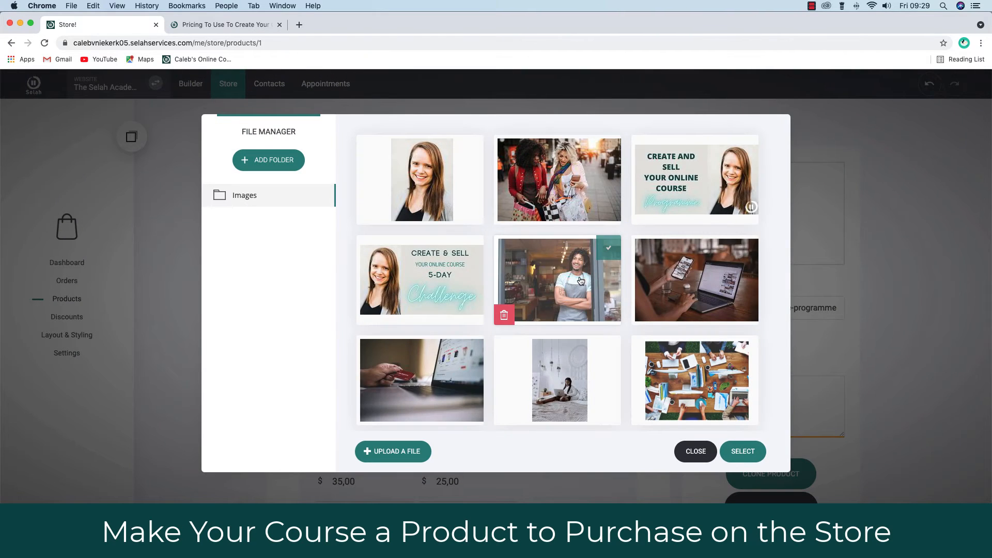
pyautogui.scroll(-5, 542, 310)
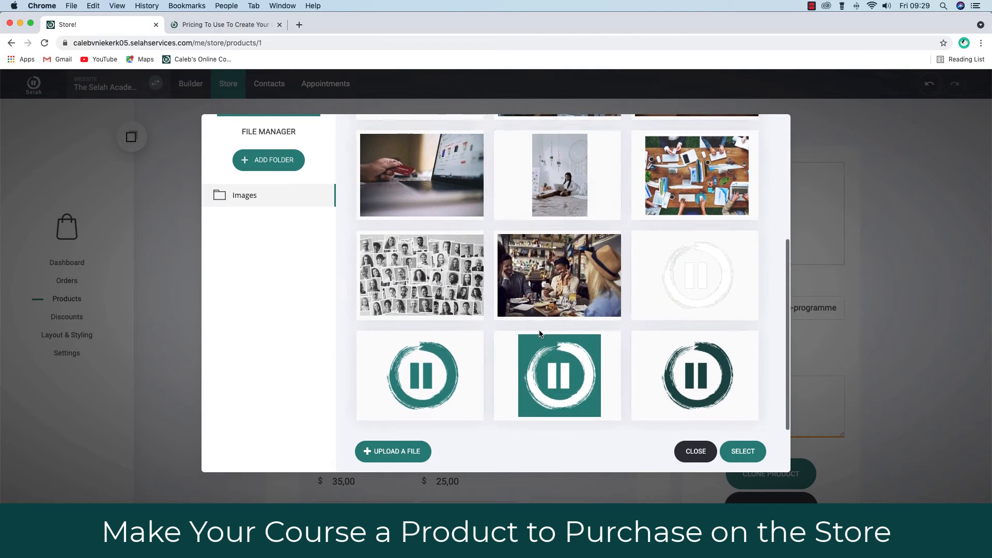
pyautogui.scroll(5, 539, 333)
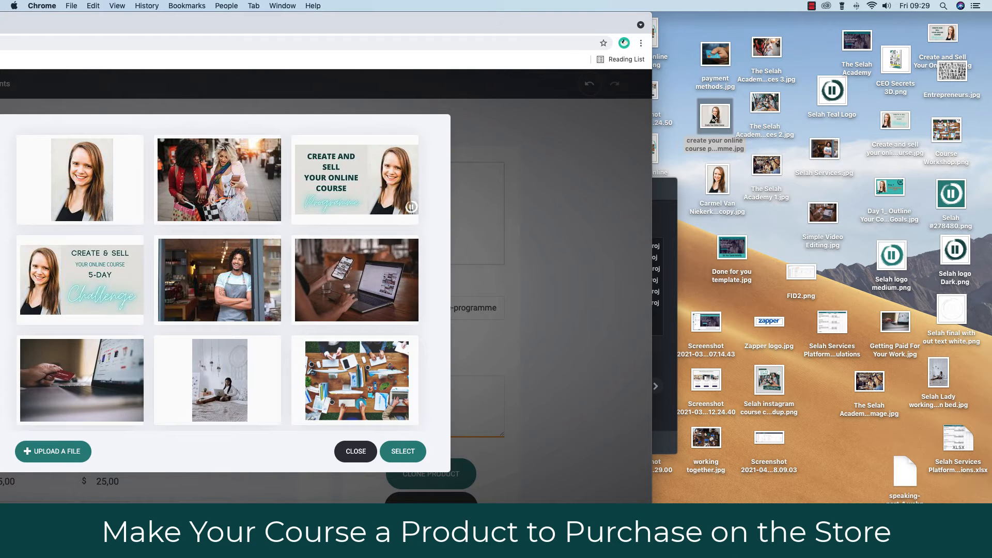
pyautogui.moveTo(713, 175); pyautogui.dragTo(284, 243)
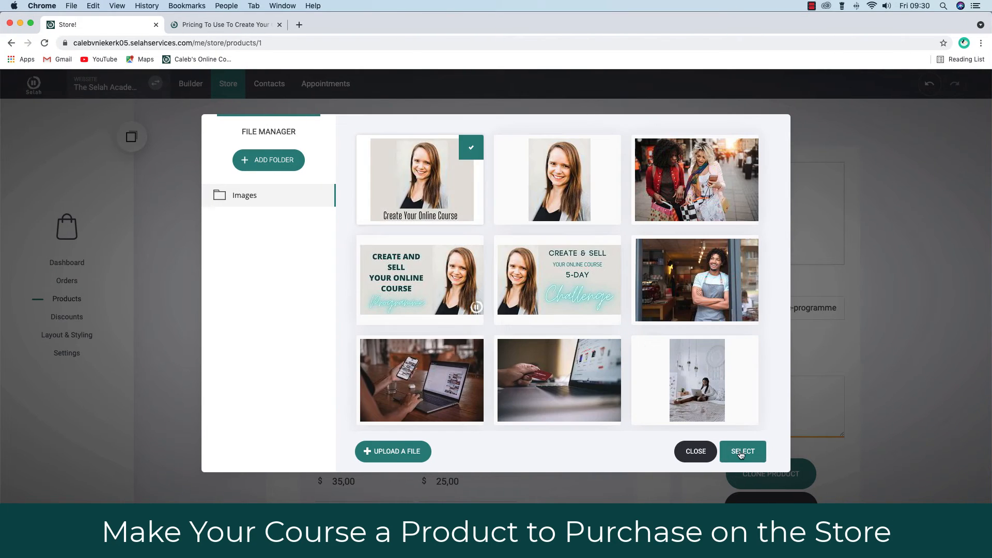
pyautogui.click(743, 453)
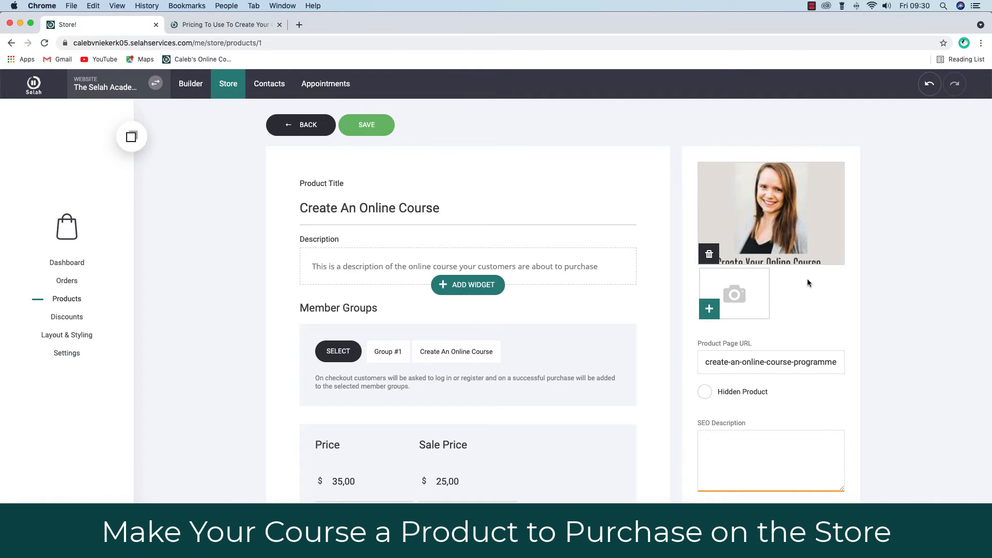
pyautogui.scroll(-3, 808, 283)
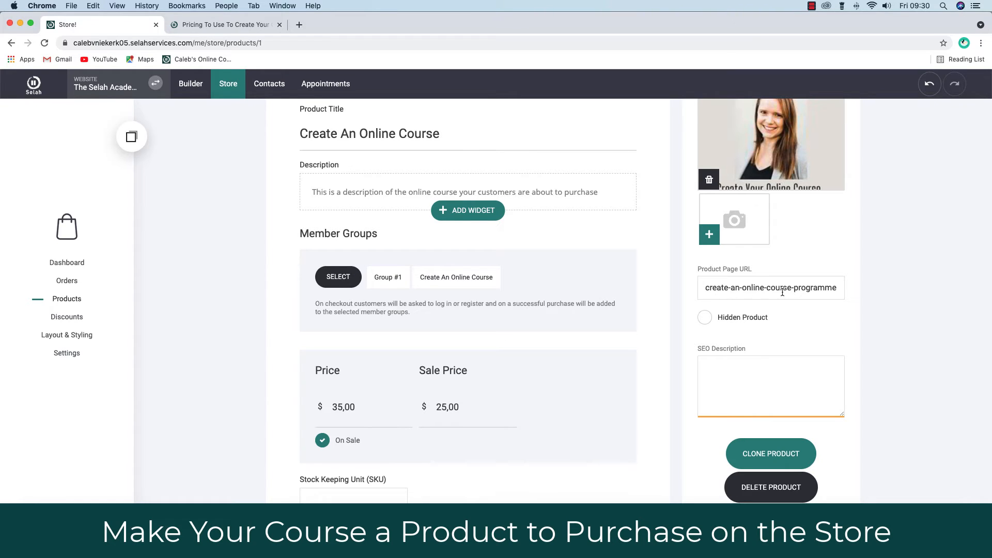
pyautogui.scroll(-2, 815, 324)
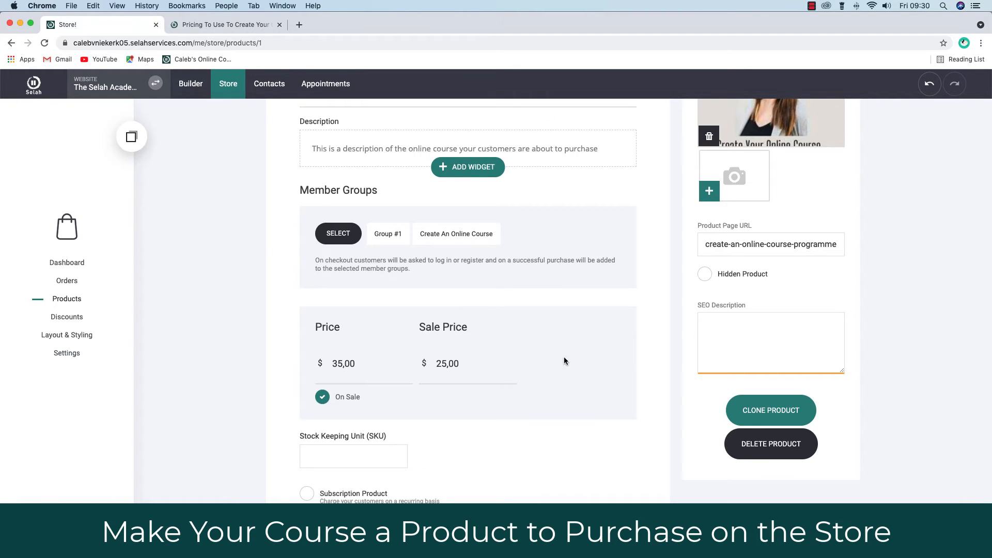
pyautogui.scroll(-3, 610, 361)
pyautogui.scroll(6, 609, 361)
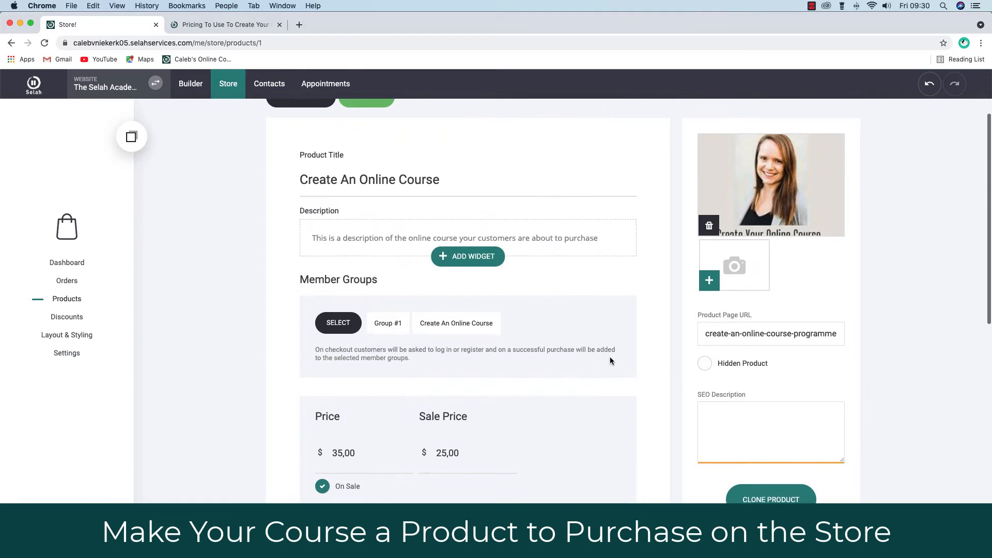
pyautogui.scroll(1, 610, 357)
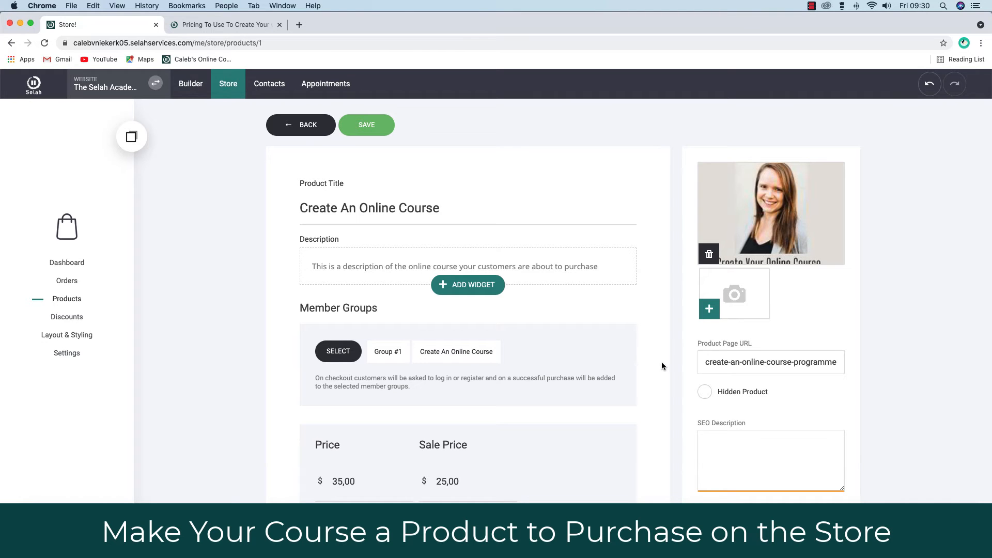
# - Remove Group #1 so the course grants only the Create An Online Course member group
pyautogui.scroll(-2, 661, 361)
pyautogui.click(338, 257)
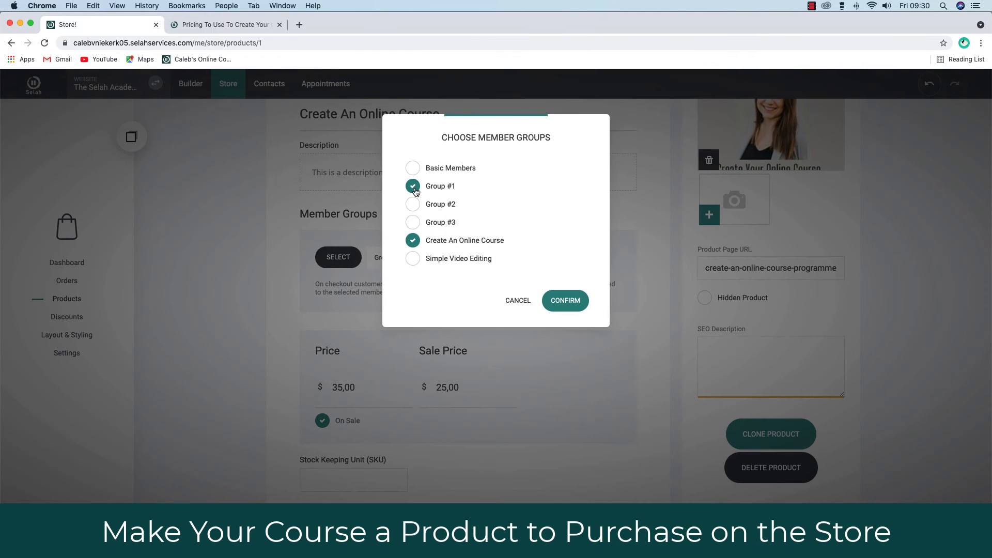
pyautogui.click(414, 189)
pyautogui.click(565, 305)
# - Take the course off sale and set its price to 10,00
pyautogui.scroll(-2, 582, 377)
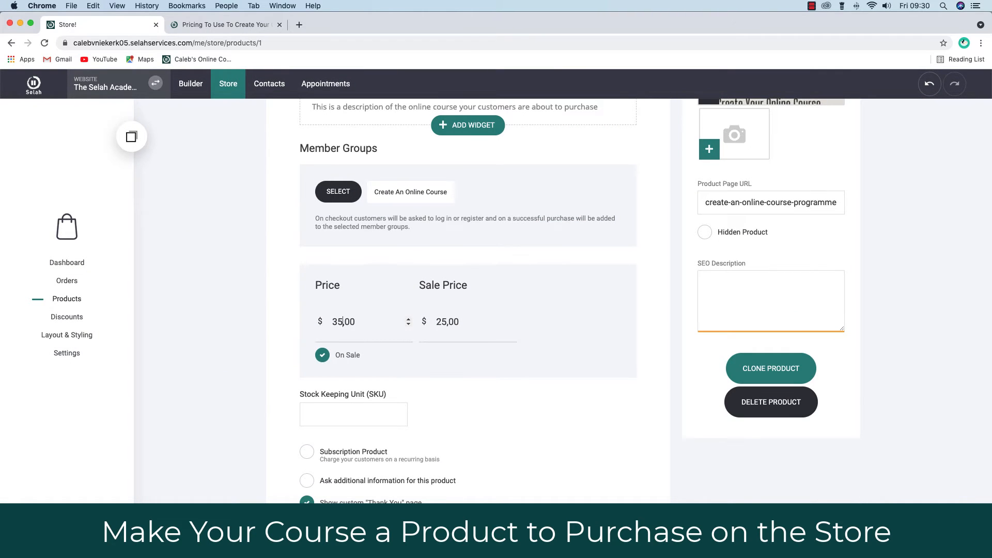
pyautogui.press('BackSpace')
pyautogui.press('BackSpace')
pyautogui.click(321, 358)
pyautogui.click(323, 357)
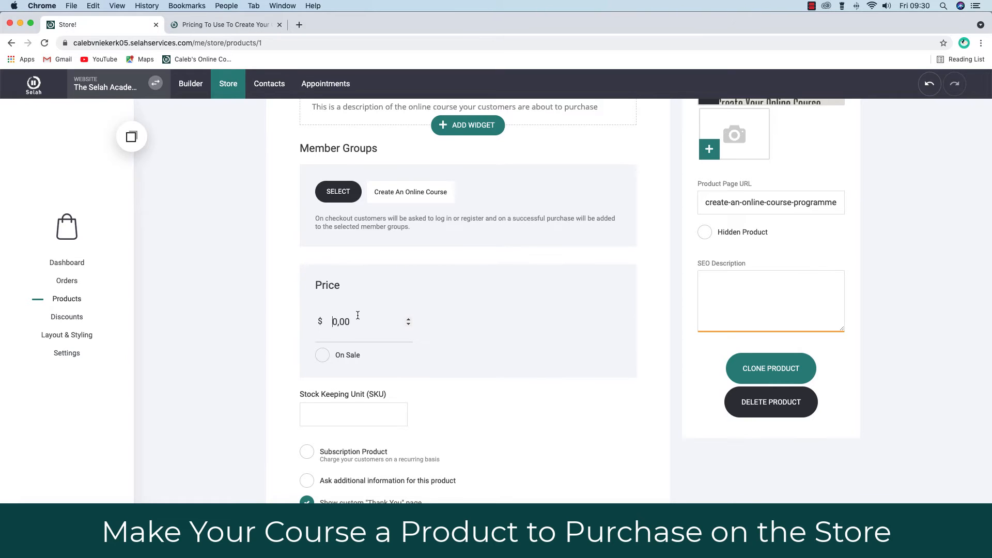
pyautogui.write('1')
pyautogui.scroll(-3, 309, 323)
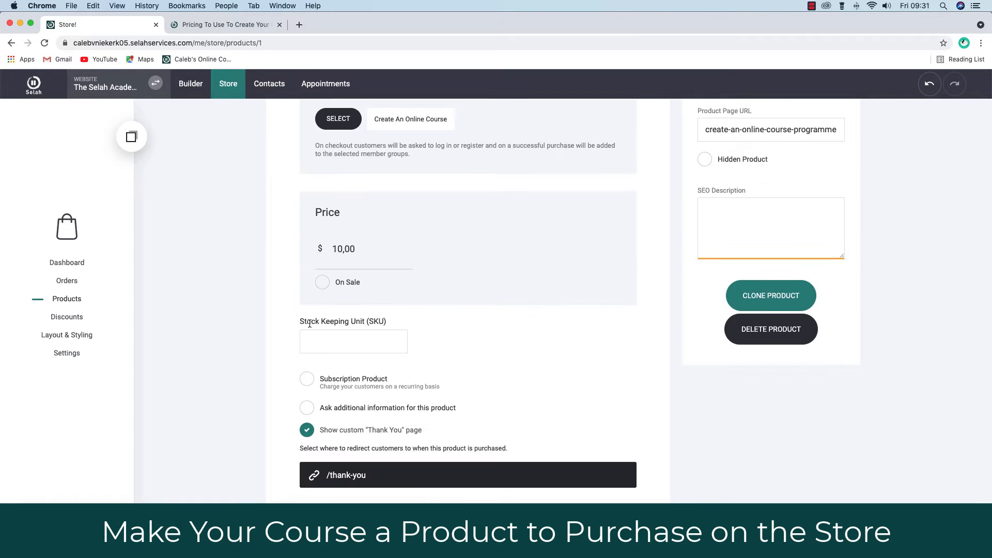
pyautogui.scroll(5, 450, 333)
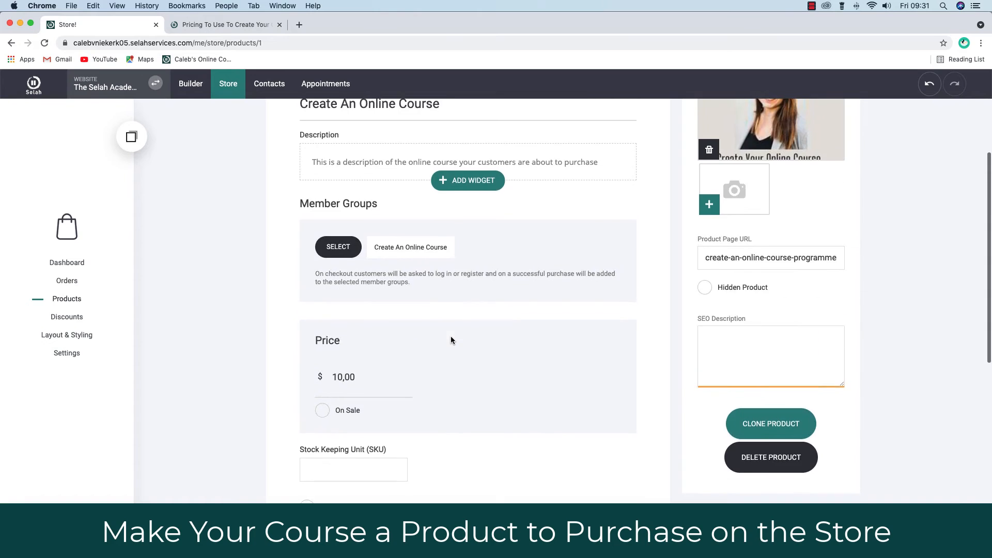
pyautogui.scroll(-6, 451, 339)
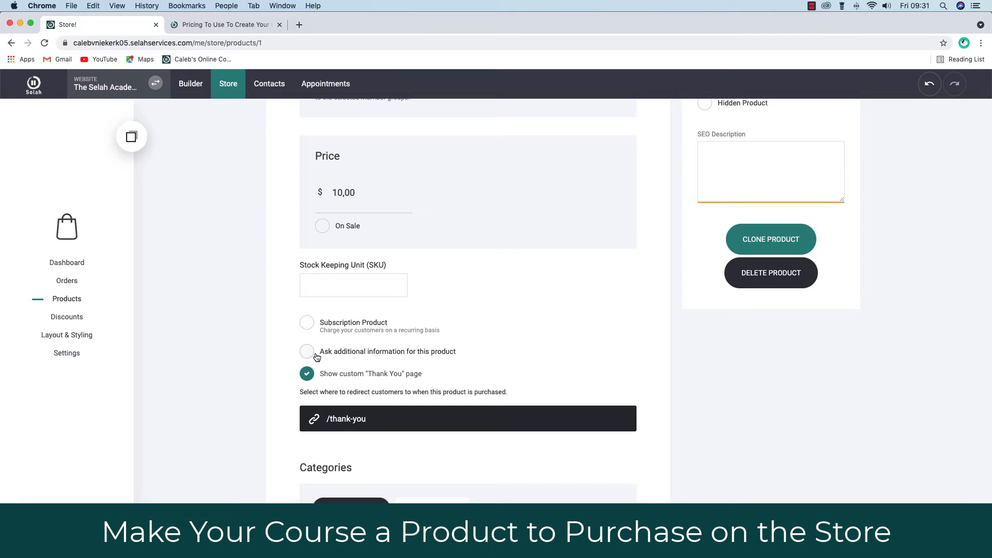
pyautogui.scroll(-1, 531, 356)
pyautogui.scroll(-1, 531, 356)
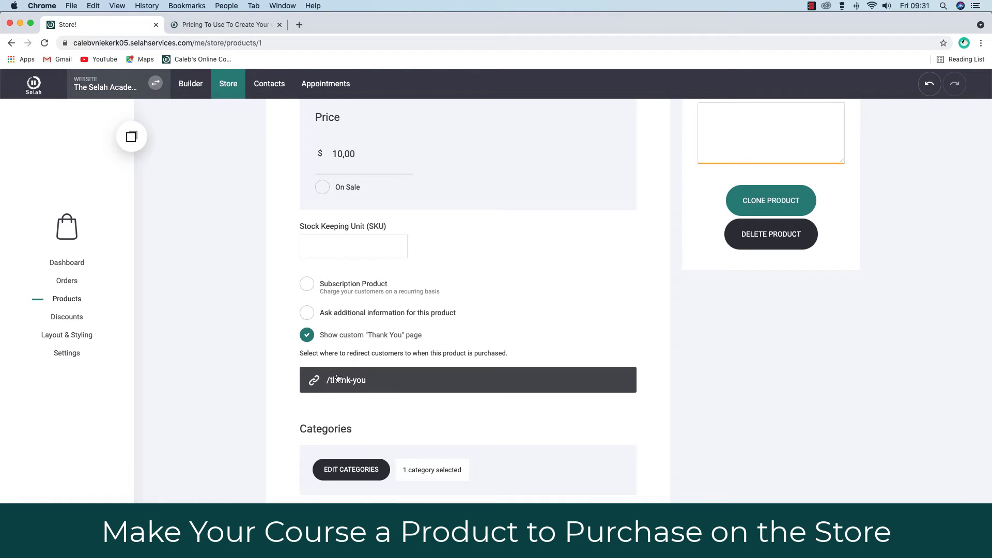
pyautogui.scroll(-2, 402, 393)
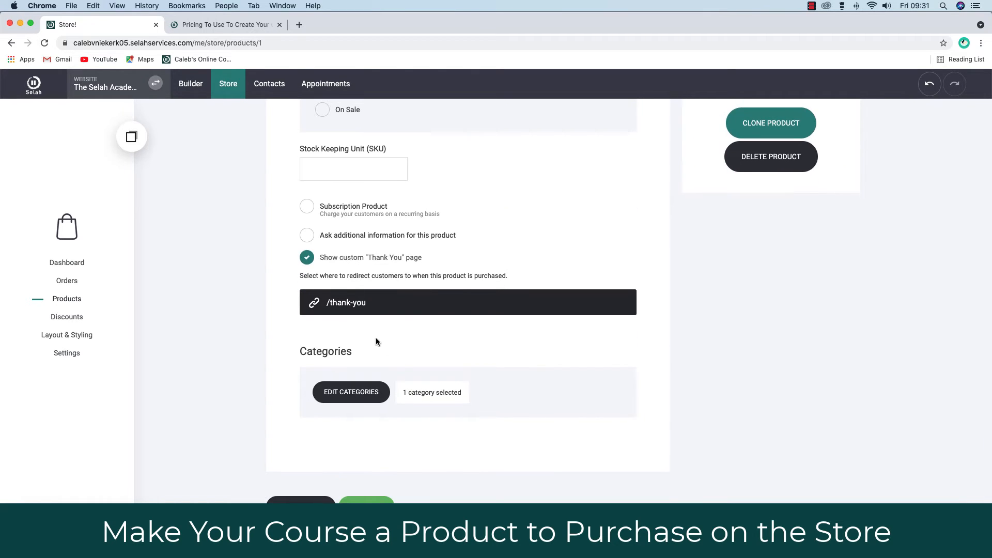
pyautogui.scroll(2, 376, 337)
pyautogui.click(368, 438)
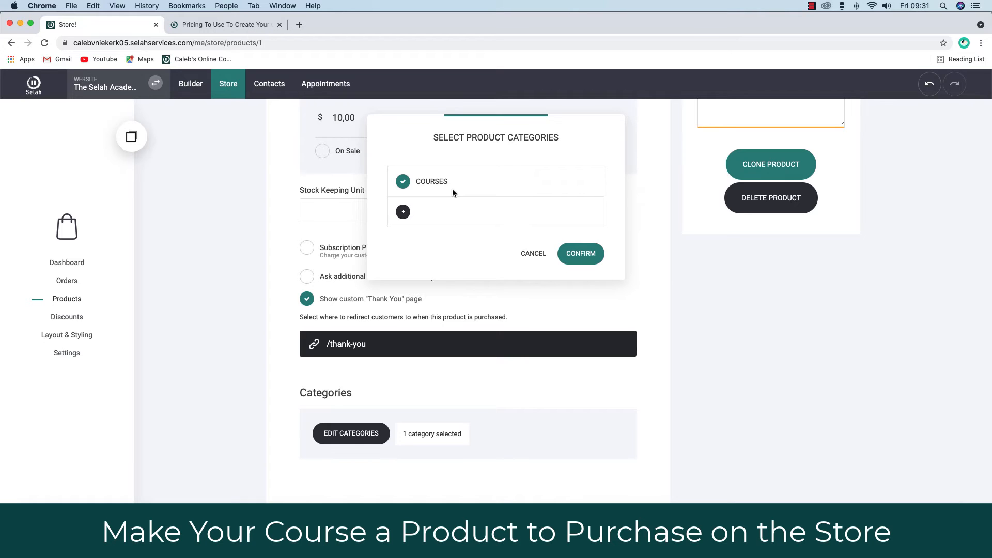
# - Create a new product category named Digital Product and confirm the category selection
pyautogui.click(402, 213)
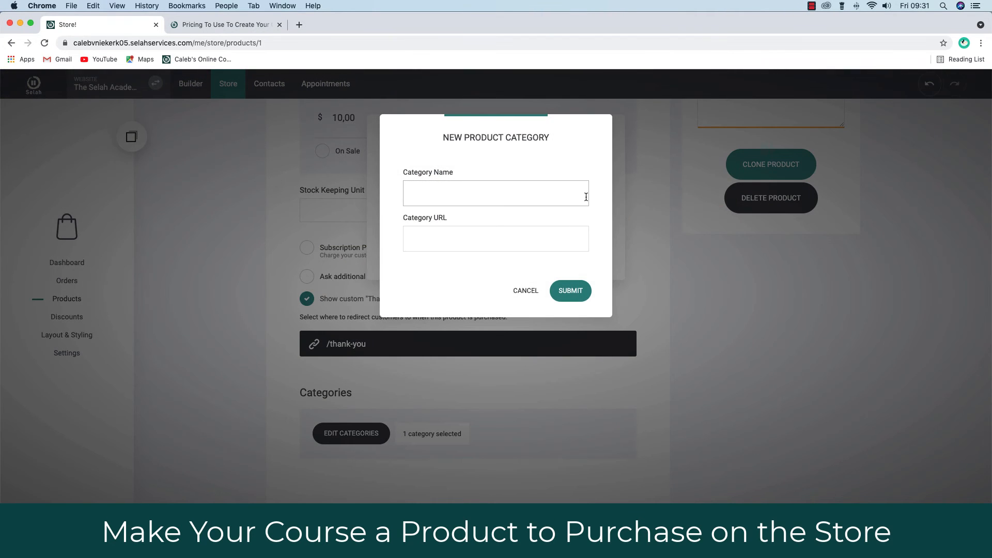
pyautogui.write('Digital Product')
pyautogui.click(461, 238)
pyautogui.click(570, 292)
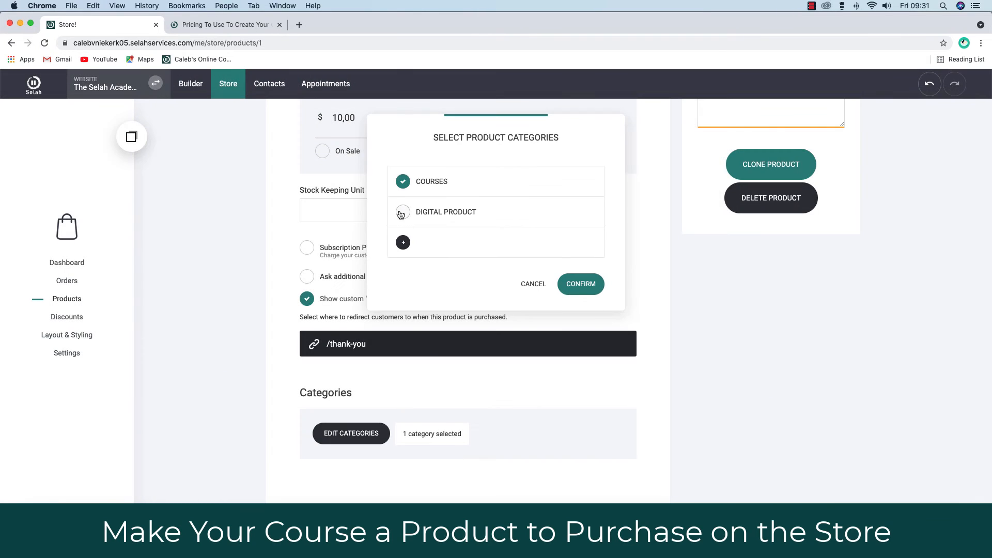
pyautogui.click(581, 284)
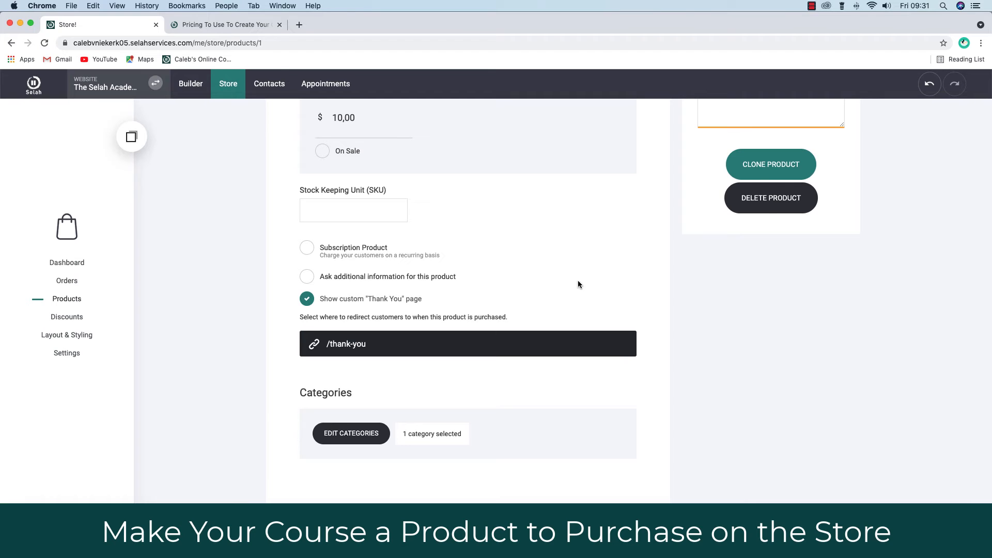
pyautogui.scroll(-2, 578, 283)
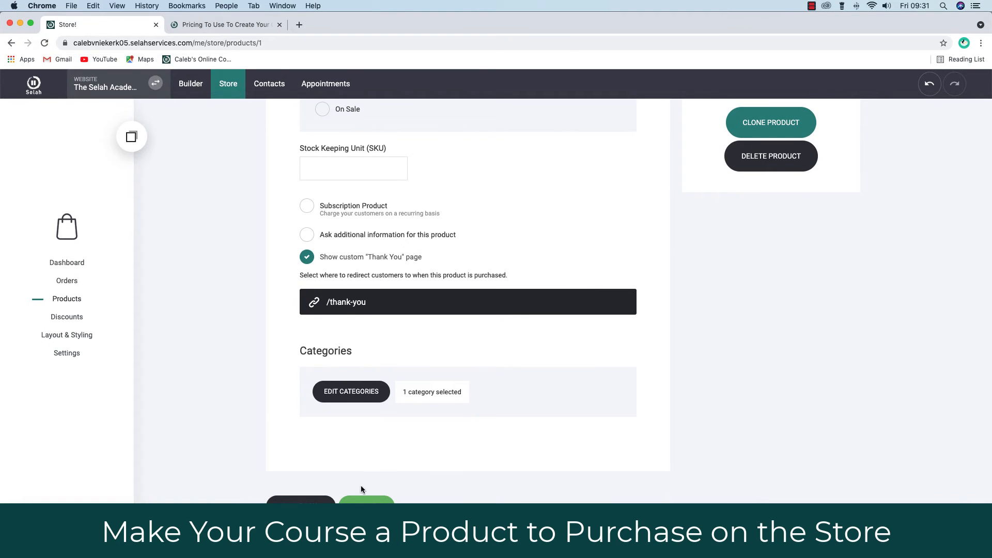
# - Save Create An Online Course, reopen it to verify, then go back to the Products list
pyautogui.click(366, 499)
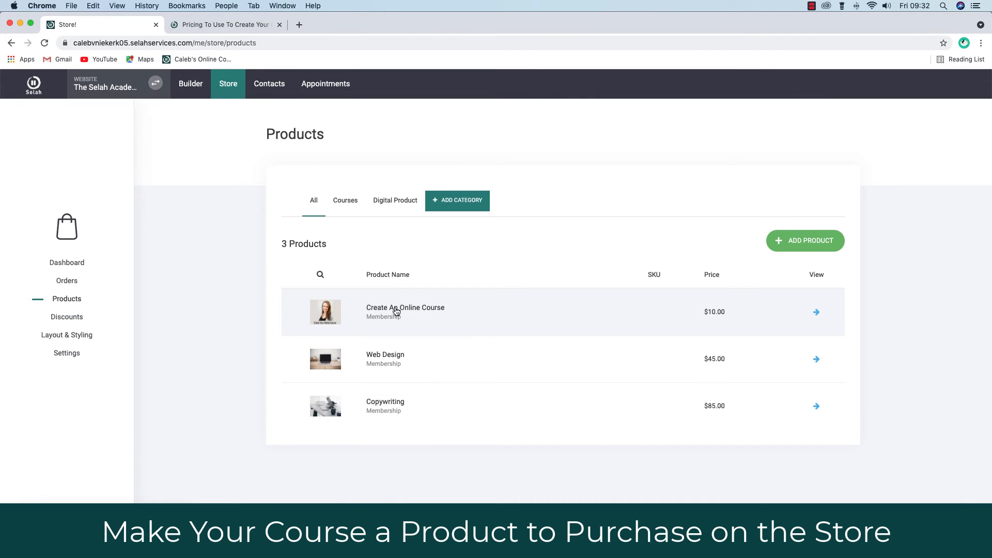
pyautogui.click(396, 311)
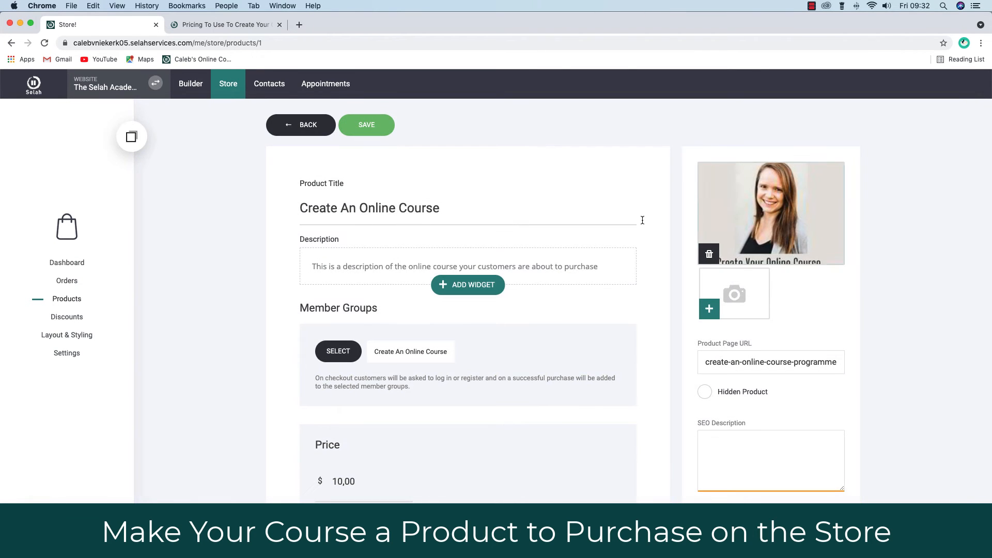
pyautogui.scroll(-3, 552, 412)
pyautogui.scroll(-5, 553, 413)
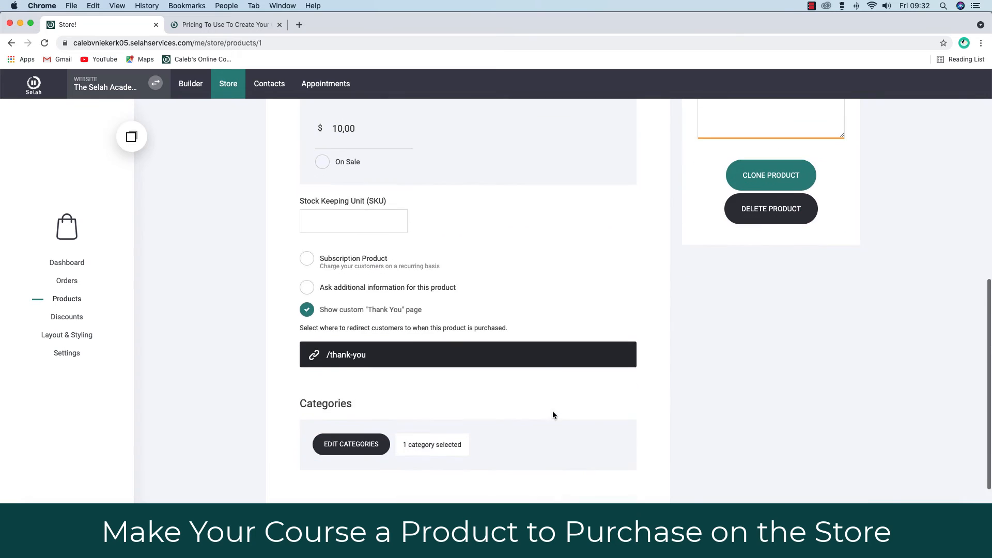
pyautogui.scroll(5, 553, 413)
pyautogui.scroll(4, 552, 415)
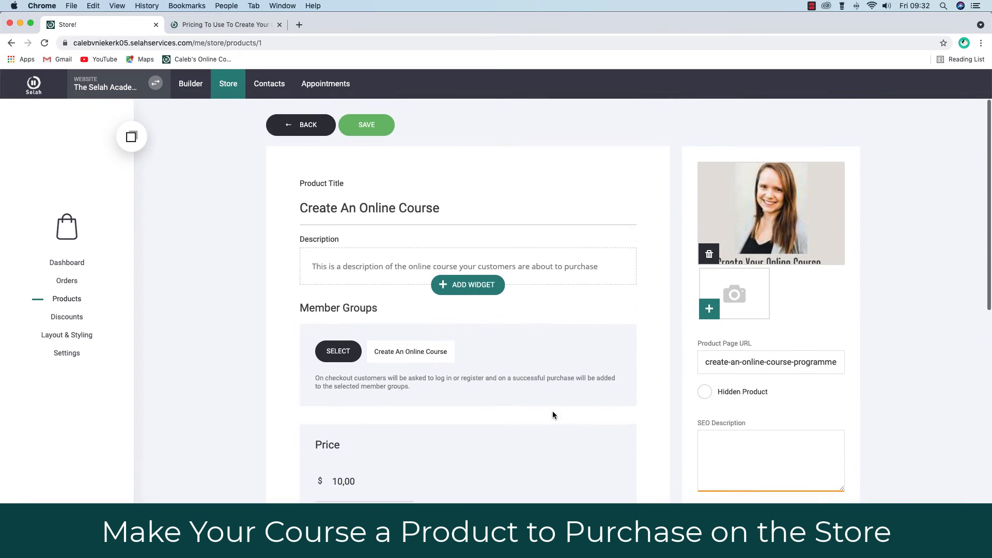
pyautogui.click(305, 124)
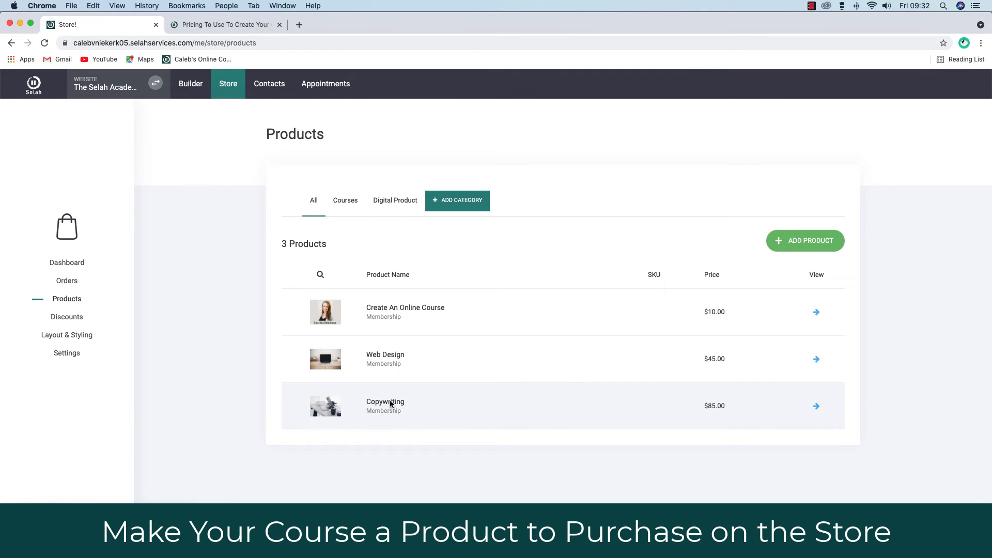
# - Review the Digital Product category's products, then go to the store Settings page
pyautogui.click(393, 204)
pyautogui.click(348, 214)
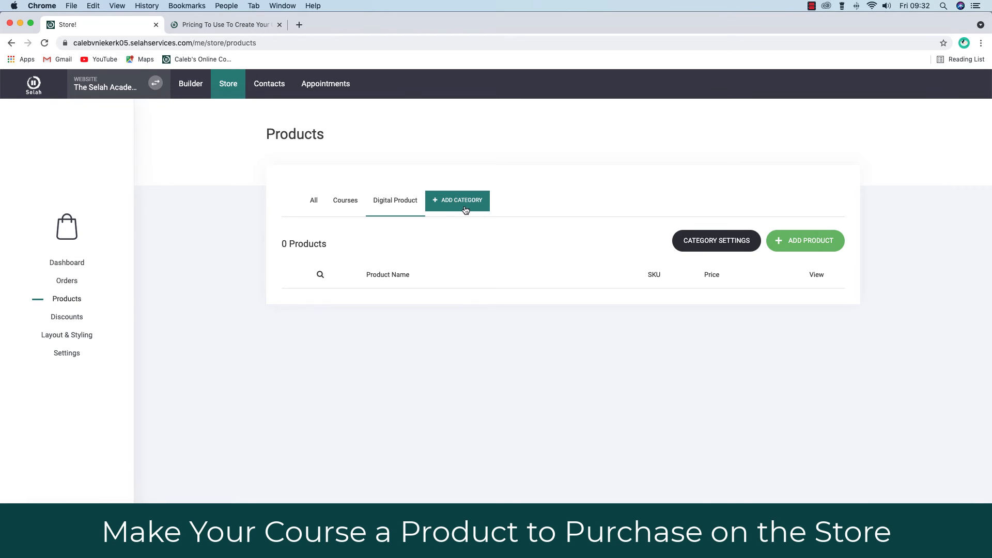
pyautogui.click(67, 356)
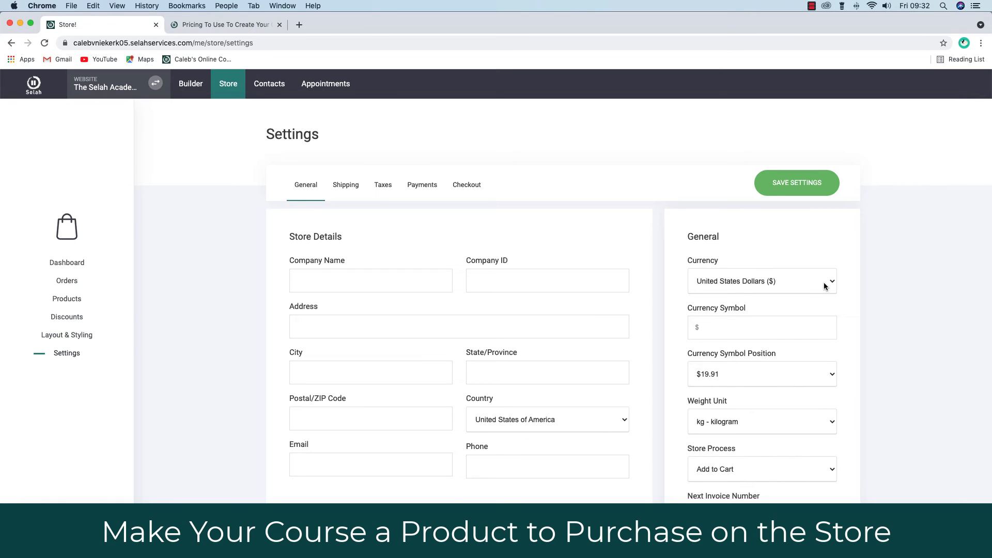
# - Set the store currency to South African Rand (R) with the symbol before the amount ($19.91)
pyautogui.scroll(-2, 824, 282)
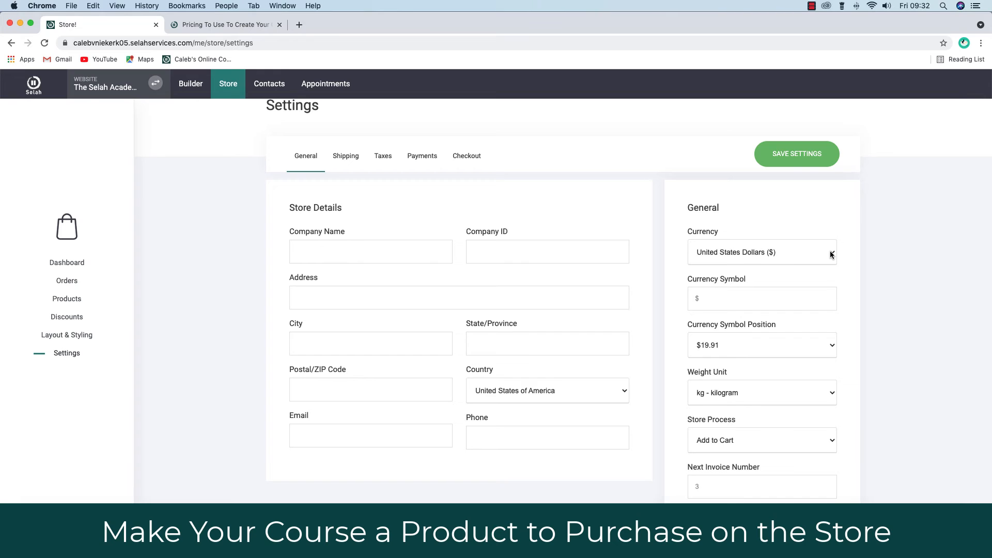
pyautogui.click(831, 254)
pyautogui.scroll(-10, 735, 405)
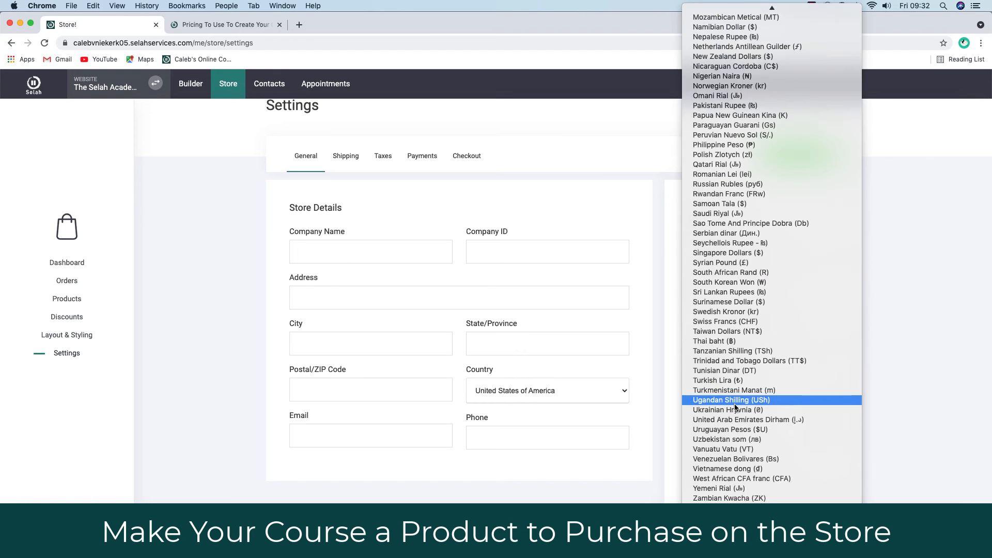
pyautogui.click(730, 273)
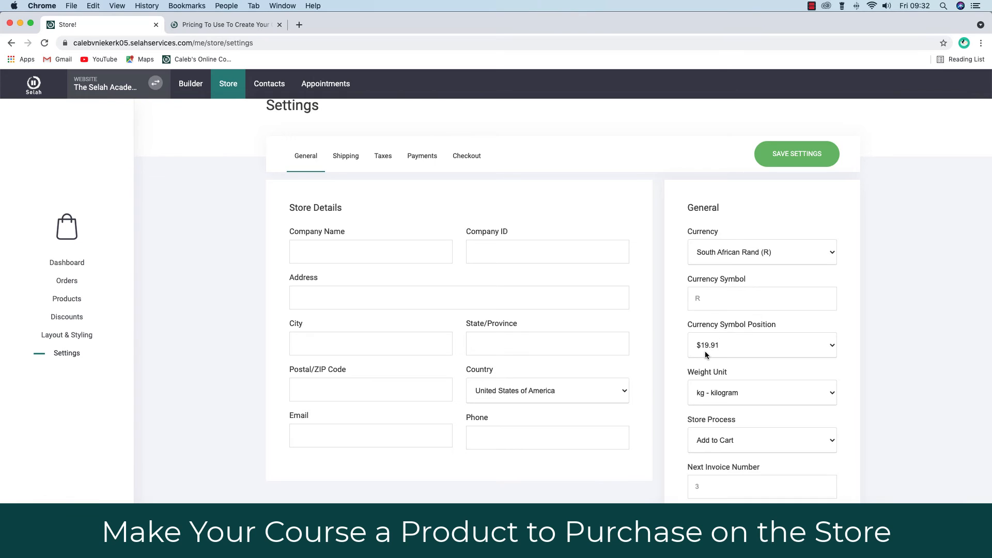
pyautogui.click(774, 353)
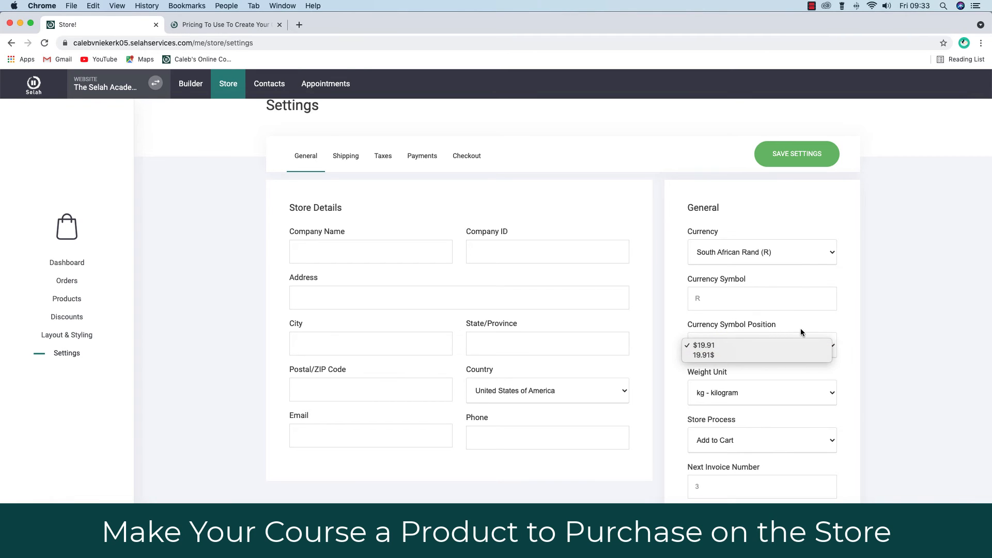
pyautogui.click(849, 326)
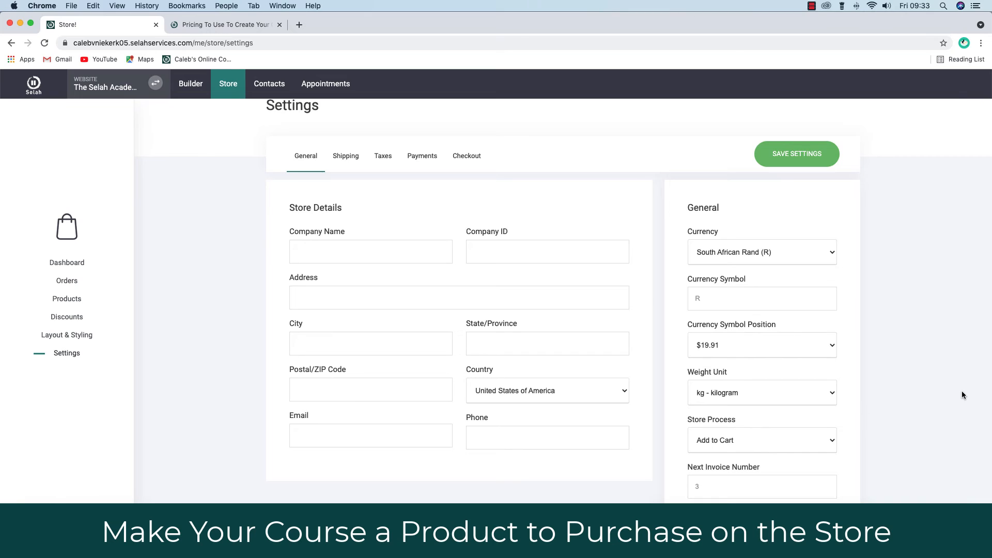
pyautogui.scroll(-1, 961, 395)
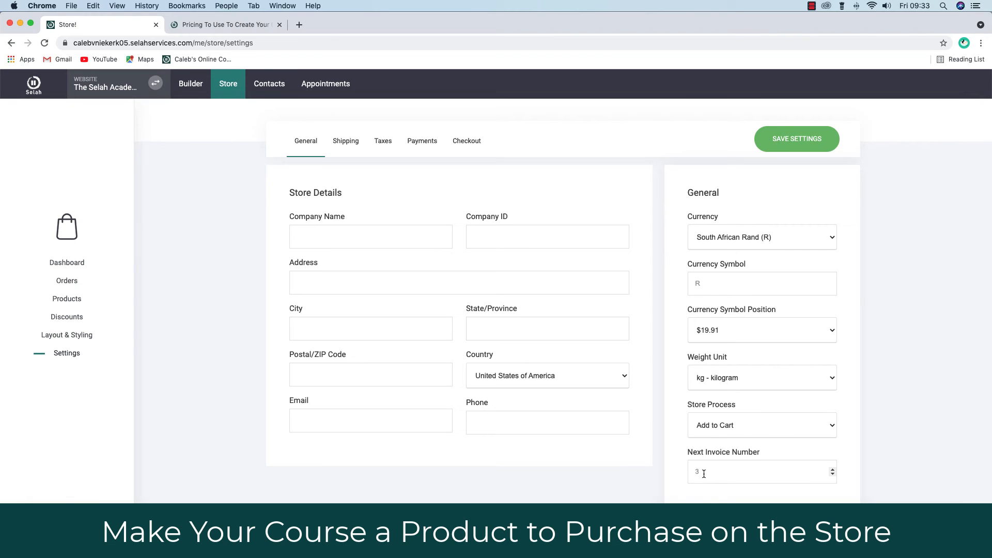
pyautogui.scroll(2, 874, 446)
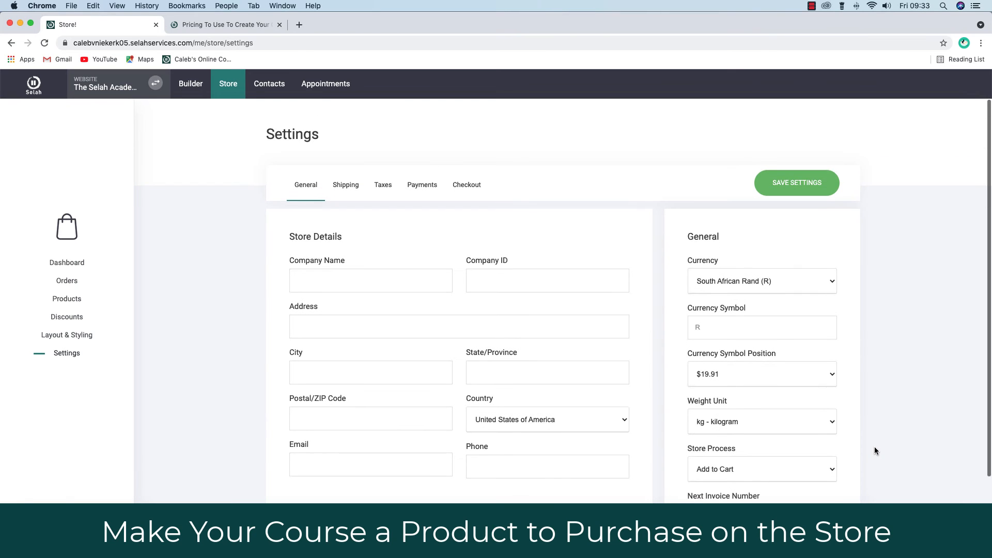
# - Enter company name Selah and set the store country to South Africa
pyautogui.click(358, 277)
pyautogui.write('Selah')
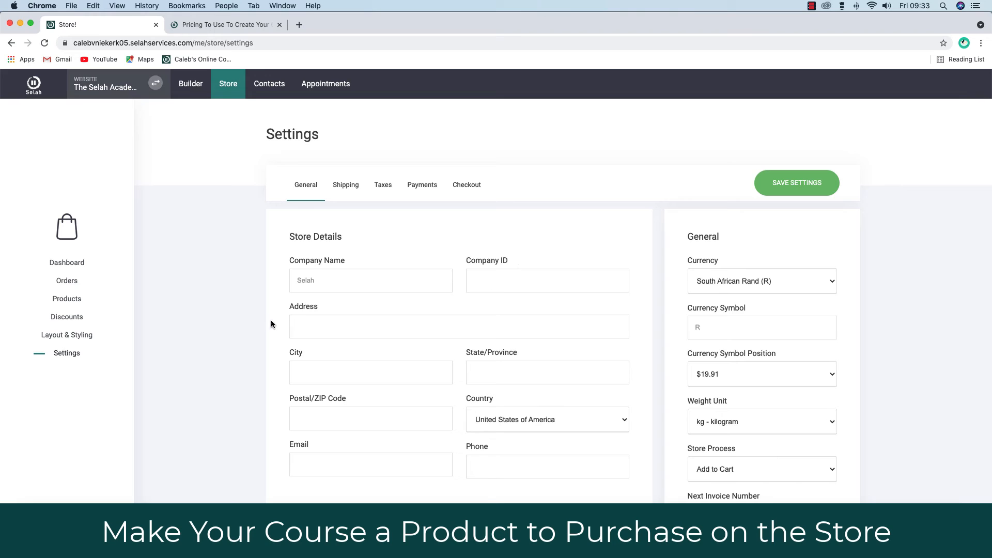
pyautogui.click(535, 420)
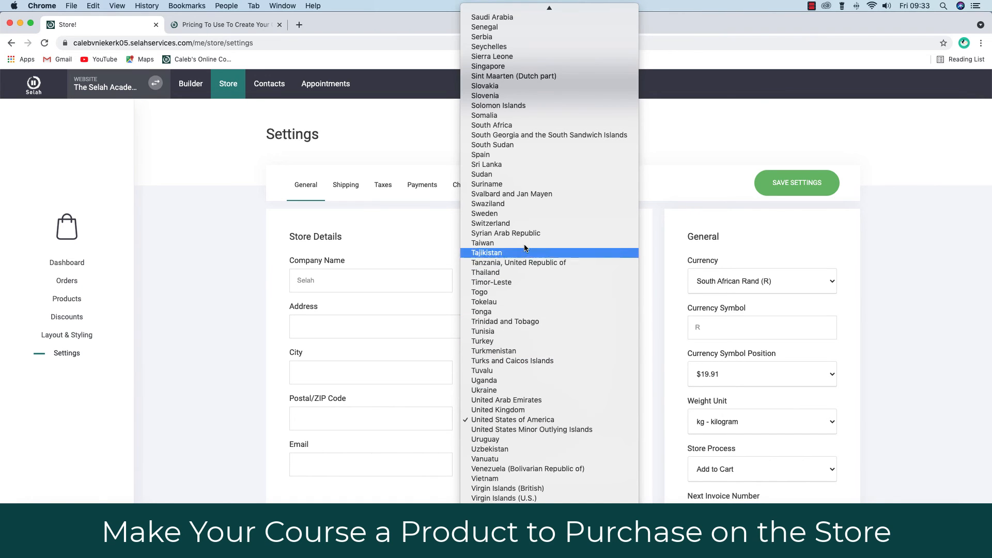
pyautogui.click(493, 125)
pyautogui.scroll(-2, 370, 386)
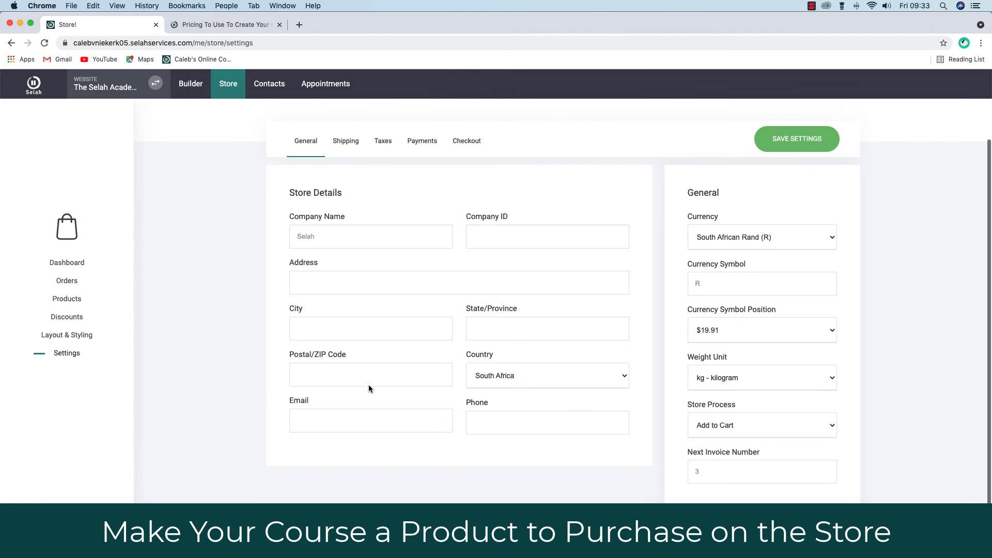
# - Fill in the store's contact e-mail address, correcting a mistyped start
pyautogui.click(329, 412)
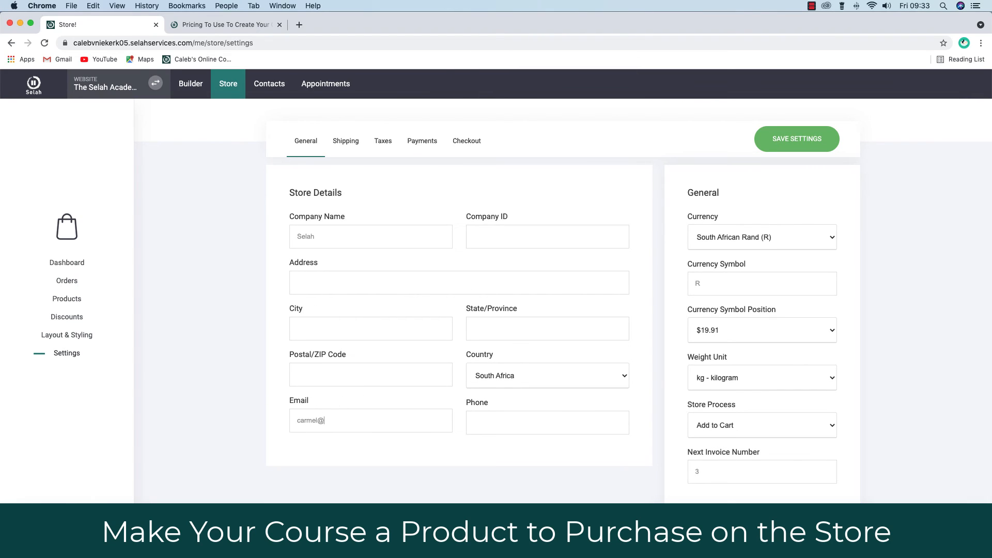
pyautogui.press('BackSpace')
pyautogui.press('BackSpace')
pyautogui.press('BackSpace')
pyautogui.press('BackSpace')
pyautogui.click(487, 421)
pyautogui.scroll(2, 616, 422)
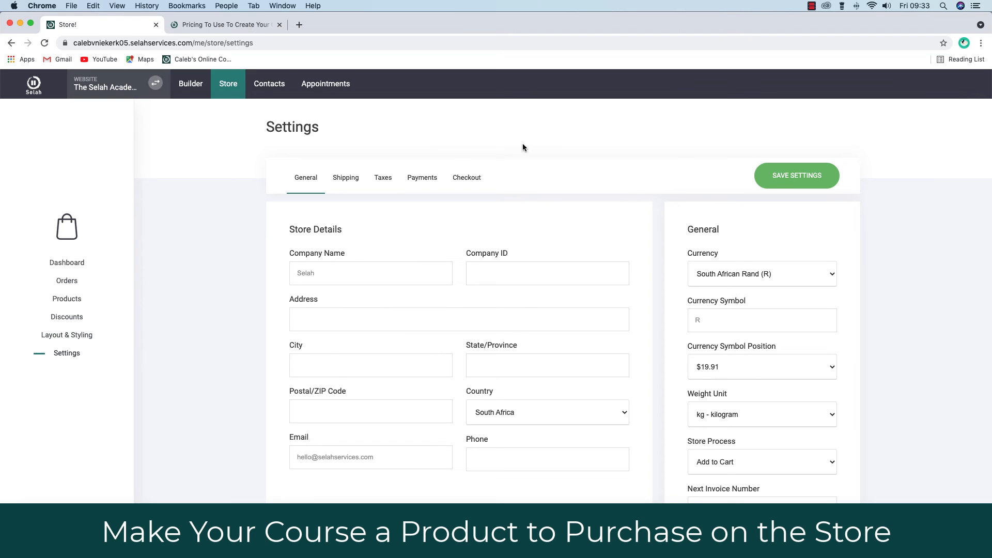
pyautogui.scroll(-1, 422, 178)
# - Connect Paystack as a payment provider from the Payments settings
pyautogui.click(423, 177)
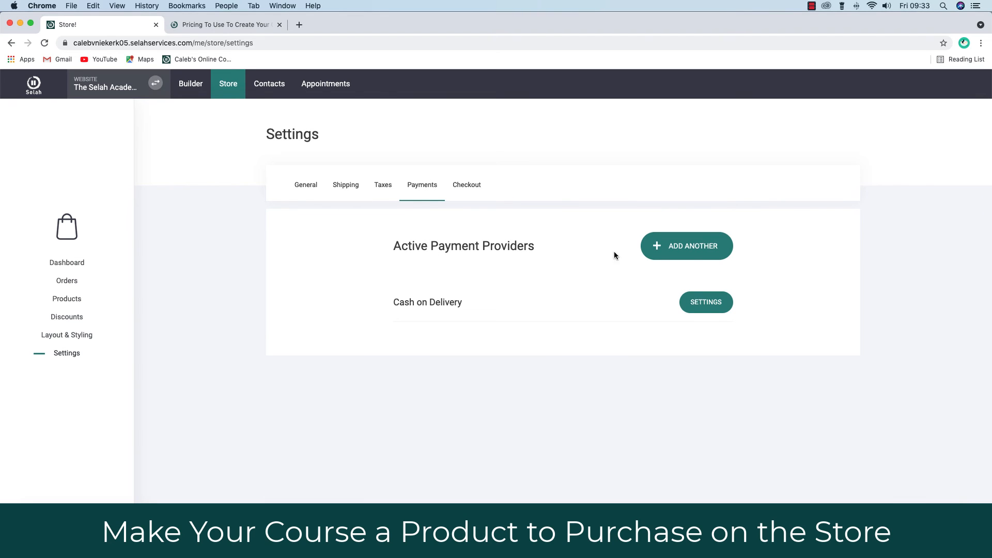
pyautogui.click(689, 249)
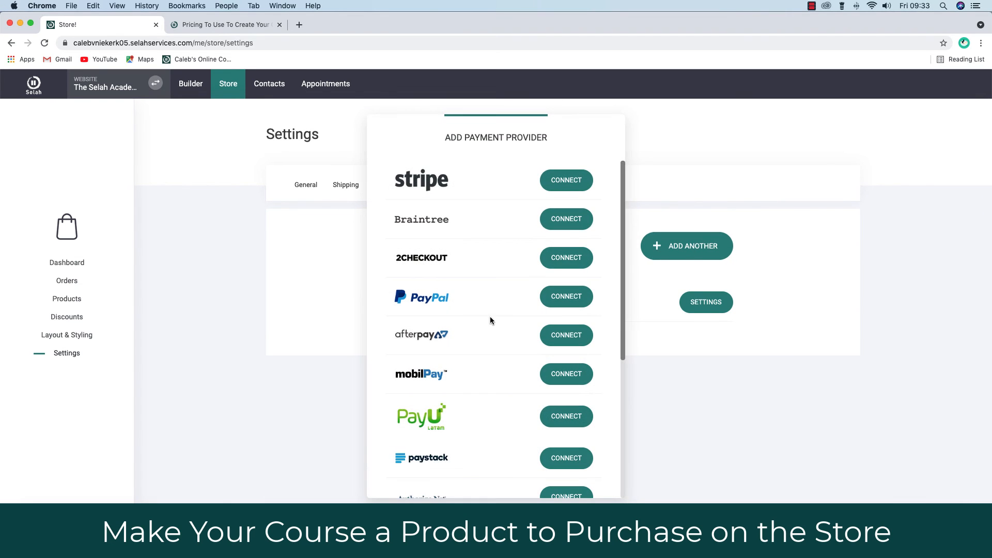
pyautogui.scroll(-5, 490, 317)
pyautogui.scroll(5, 490, 317)
pyautogui.scroll(-4, 492, 346)
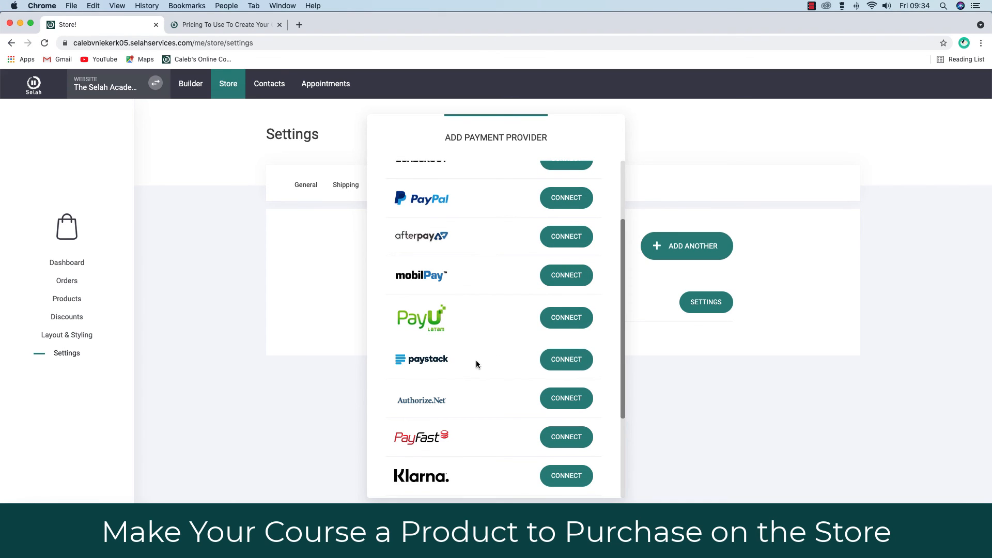
pyautogui.click(565, 360)
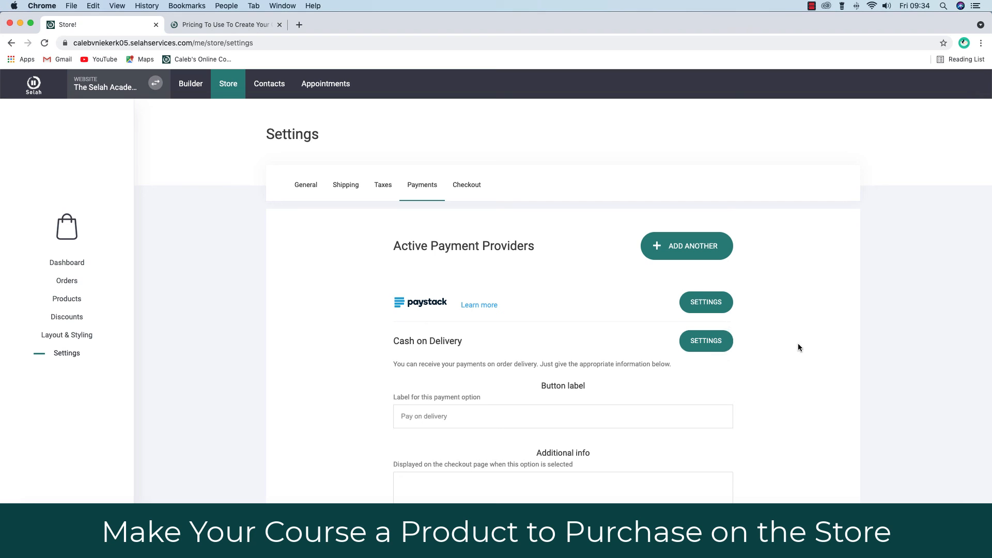
# - Connect PayPal, Stripe and PayFast as additional active payment providers
pyautogui.click(692, 247)
pyautogui.click(571, 297)
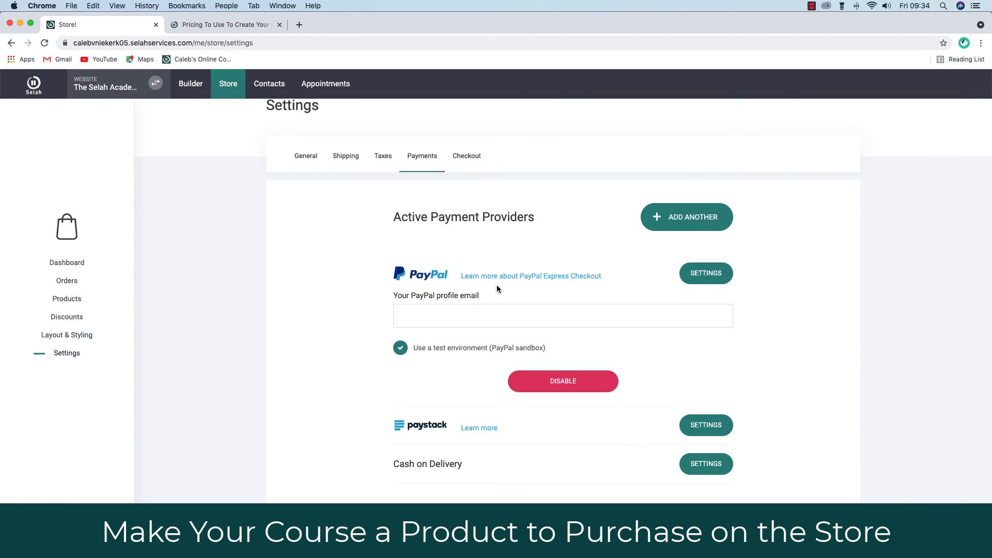
pyautogui.click(689, 221)
pyautogui.click(582, 179)
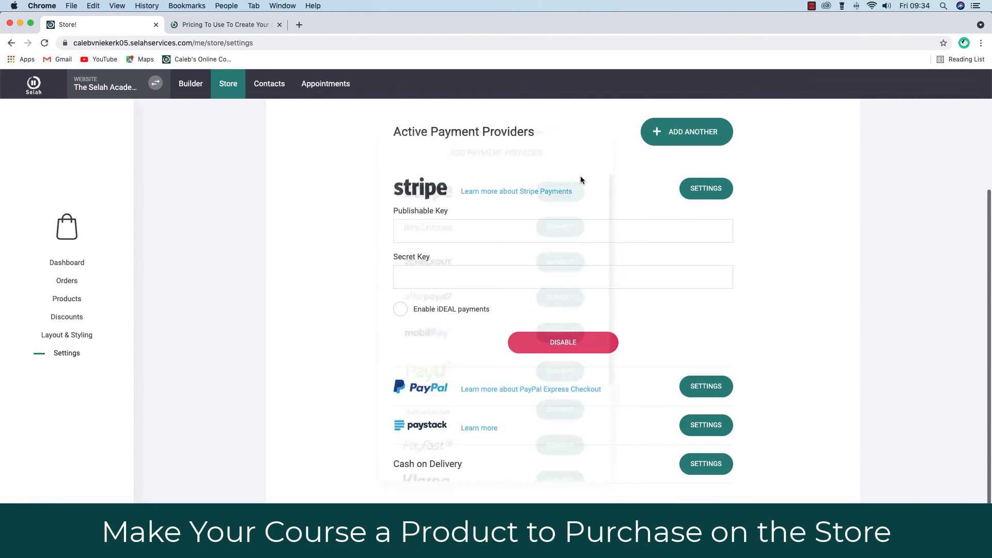
pyautogui.click(689, 133)
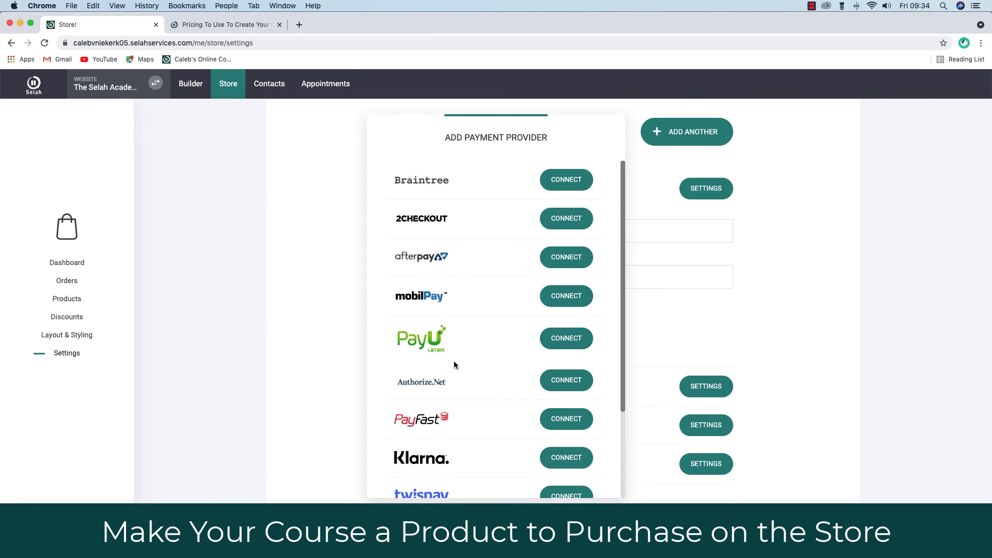
pyautogui.scroll(-3, 454, 364)
pyautogui.click(564, 345)
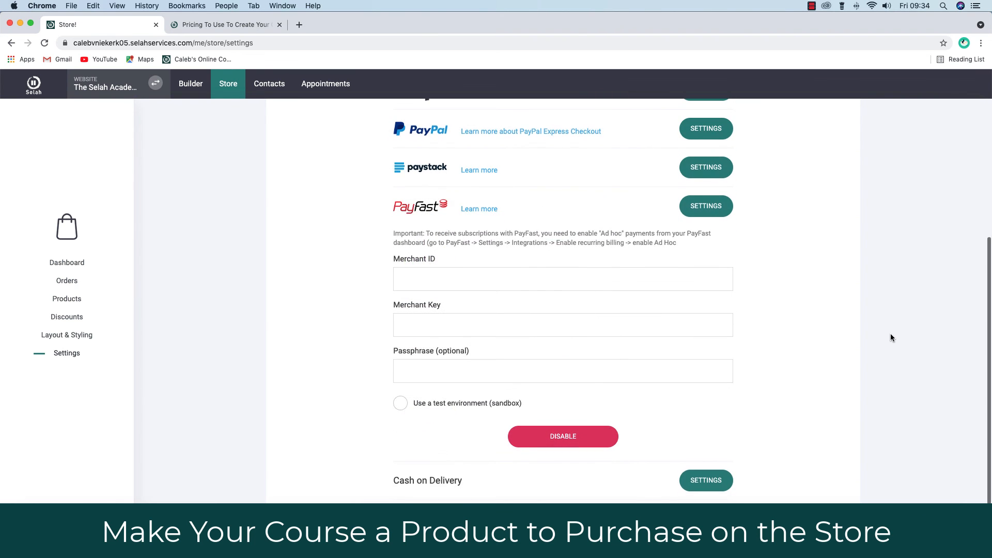
pyautogui.scroll(3, 891, 335)
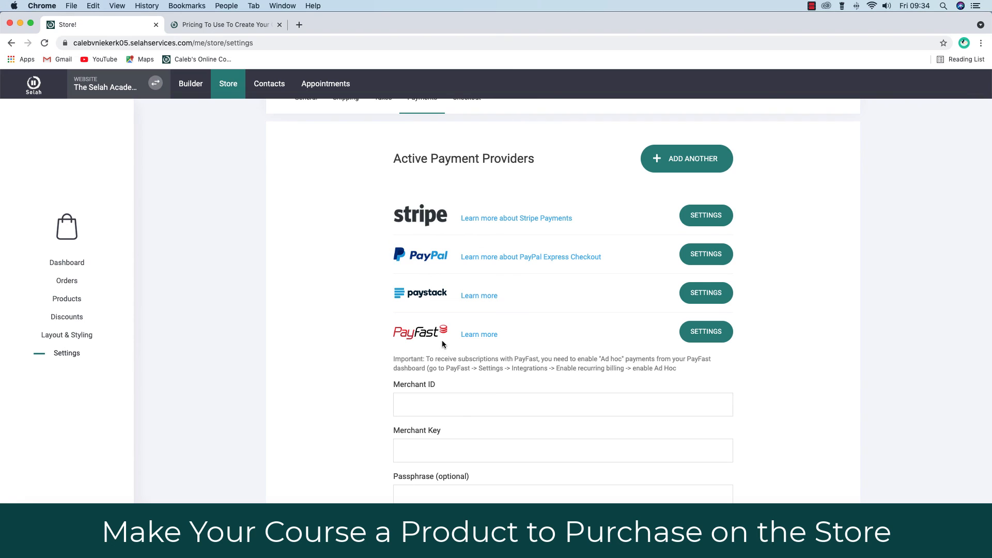
pyautogui.scroll(-1, 476, 439)
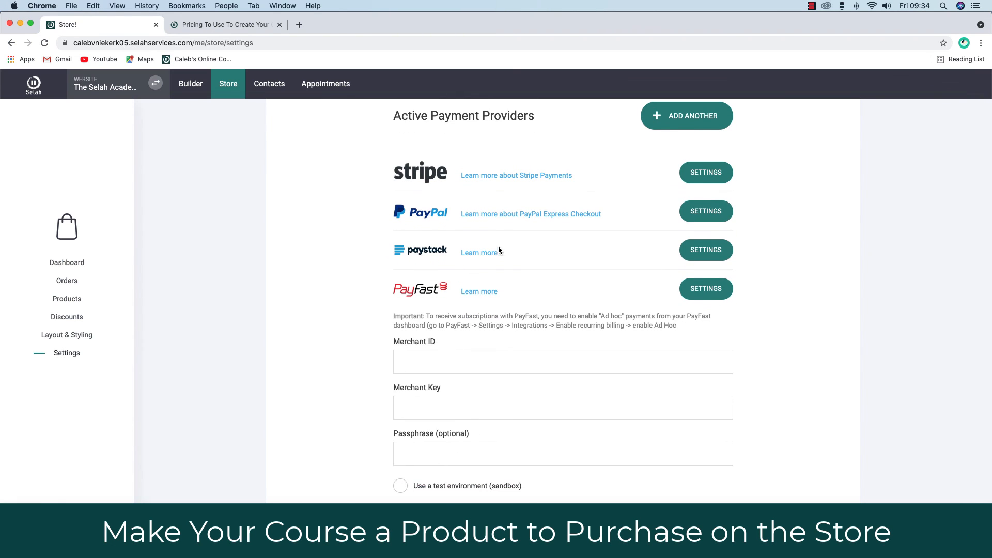
pyautogui.scroll(3, 820, 270)
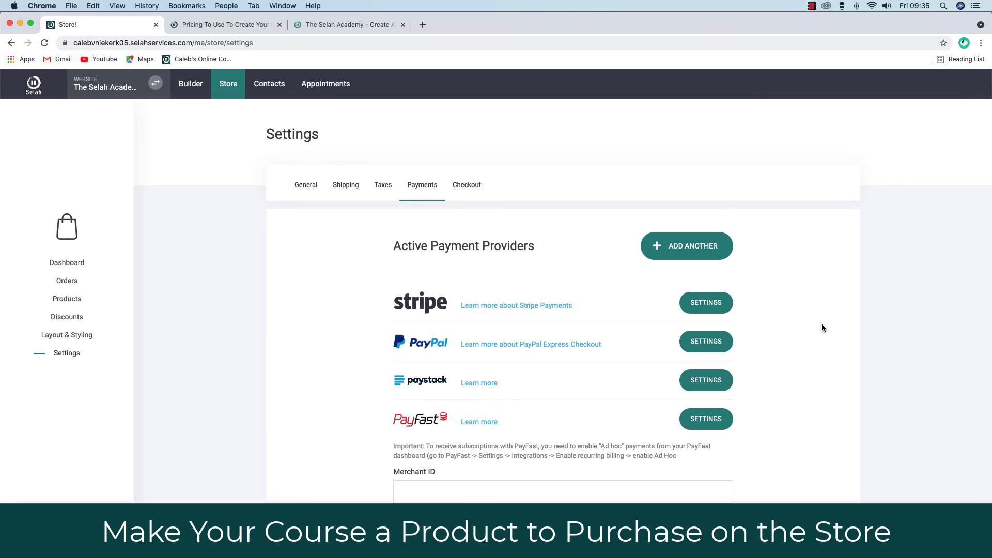
# - View Paystack's and Stripe's key settings, then start disabling Stripe
pyautogui.scroll(-5, 857, 342)
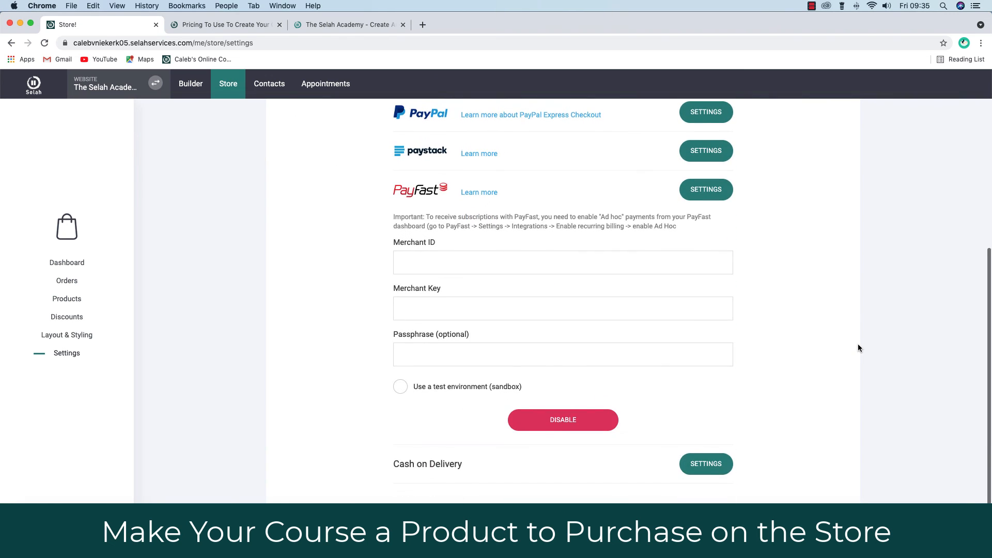
pyautogui.scroll(5, 857, 344)
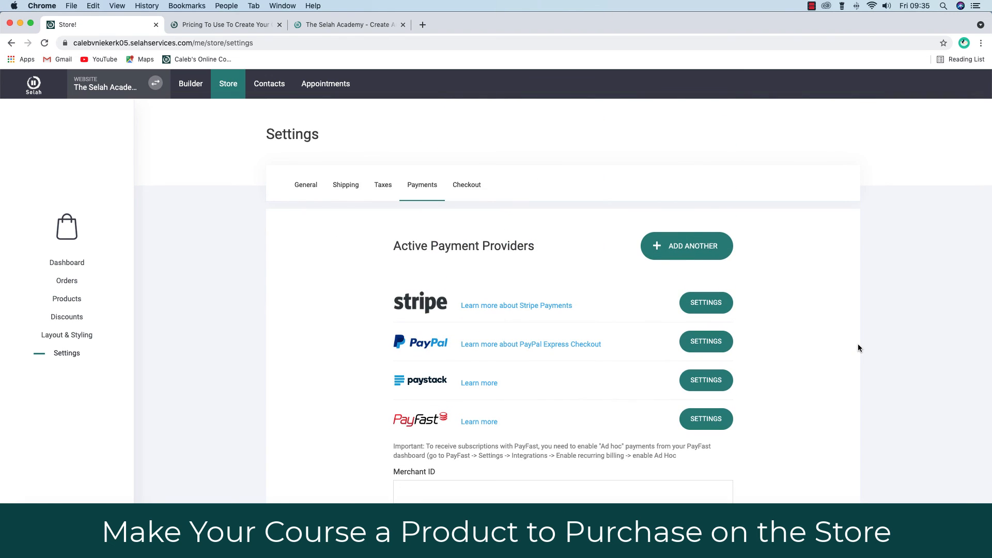
pyautogui.click(705, 380)
pyautogui.scroll(-3, 526, 395)
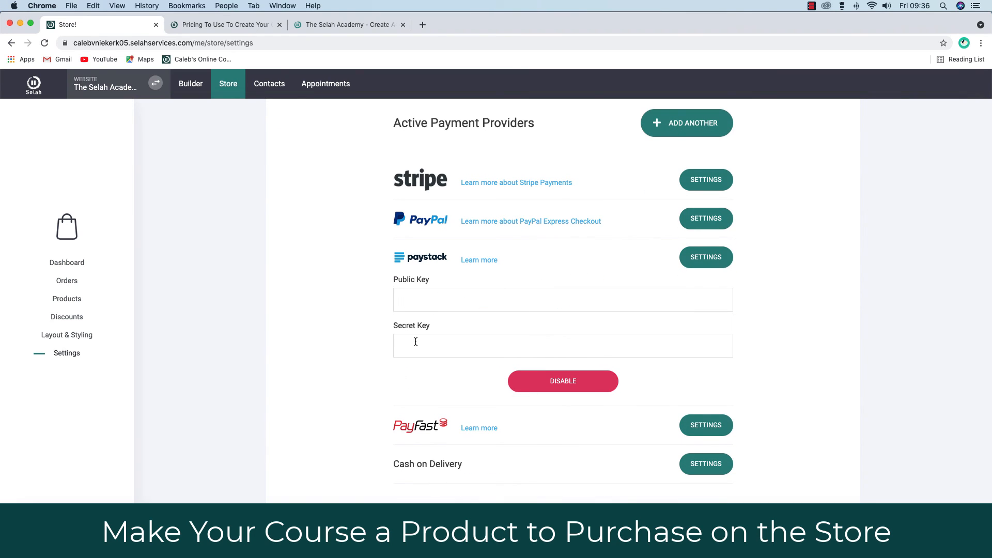
pyautogui.click(698, 185)
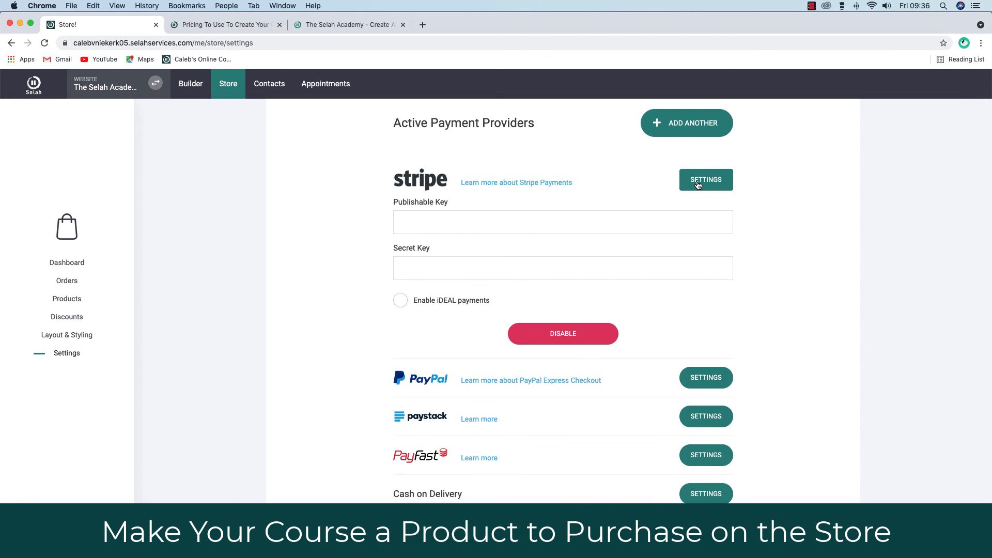
pyautogui.click(544, 341)
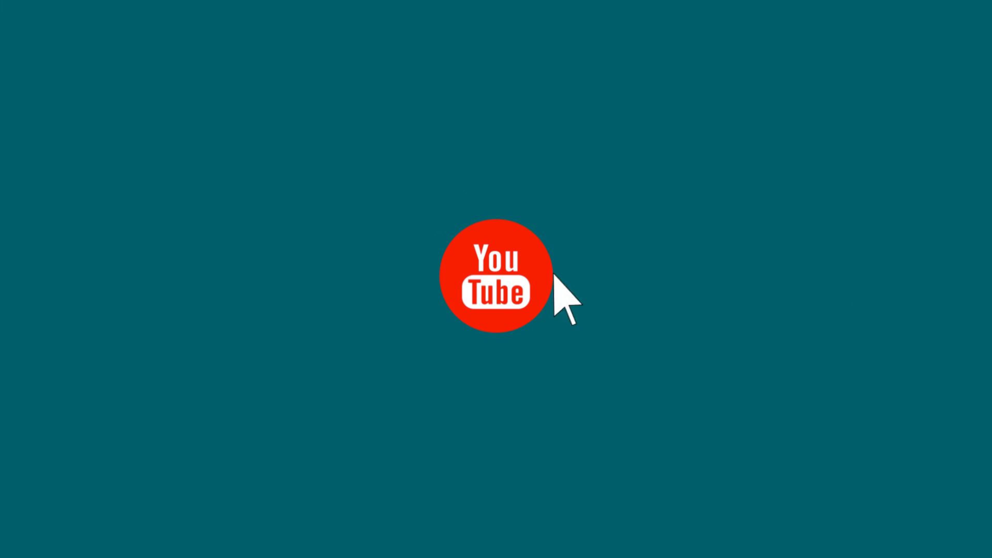